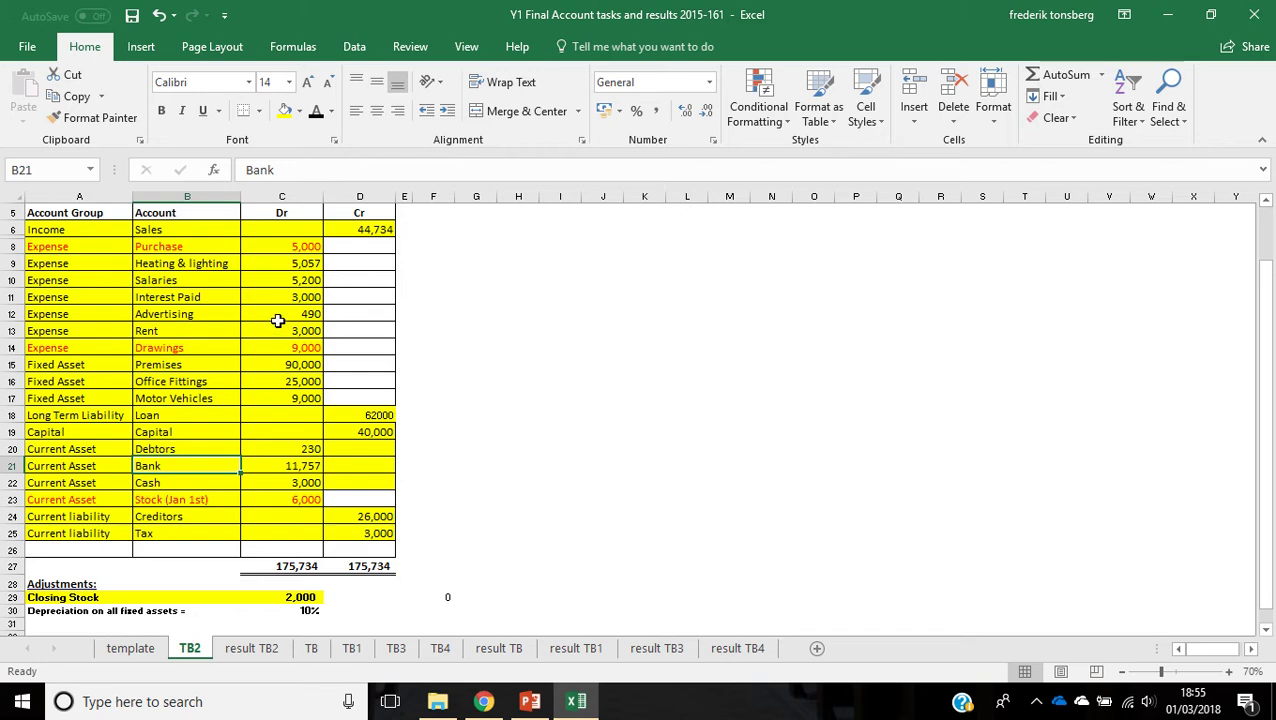
- Review the Office Fittings entry in the TB2 trial balance and the template sheet
{"action": "left_click", "coordinate": [190, 381]}
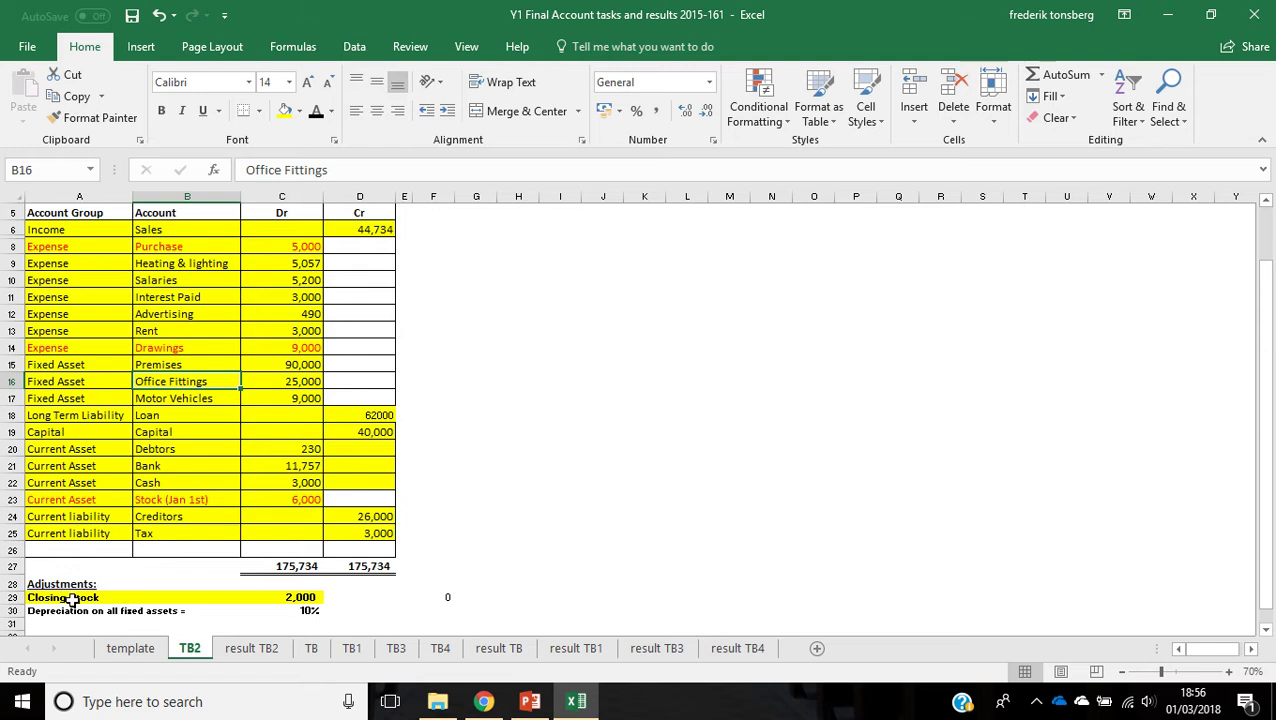
{"action": "left_click", "coordinate": [152, 650]}
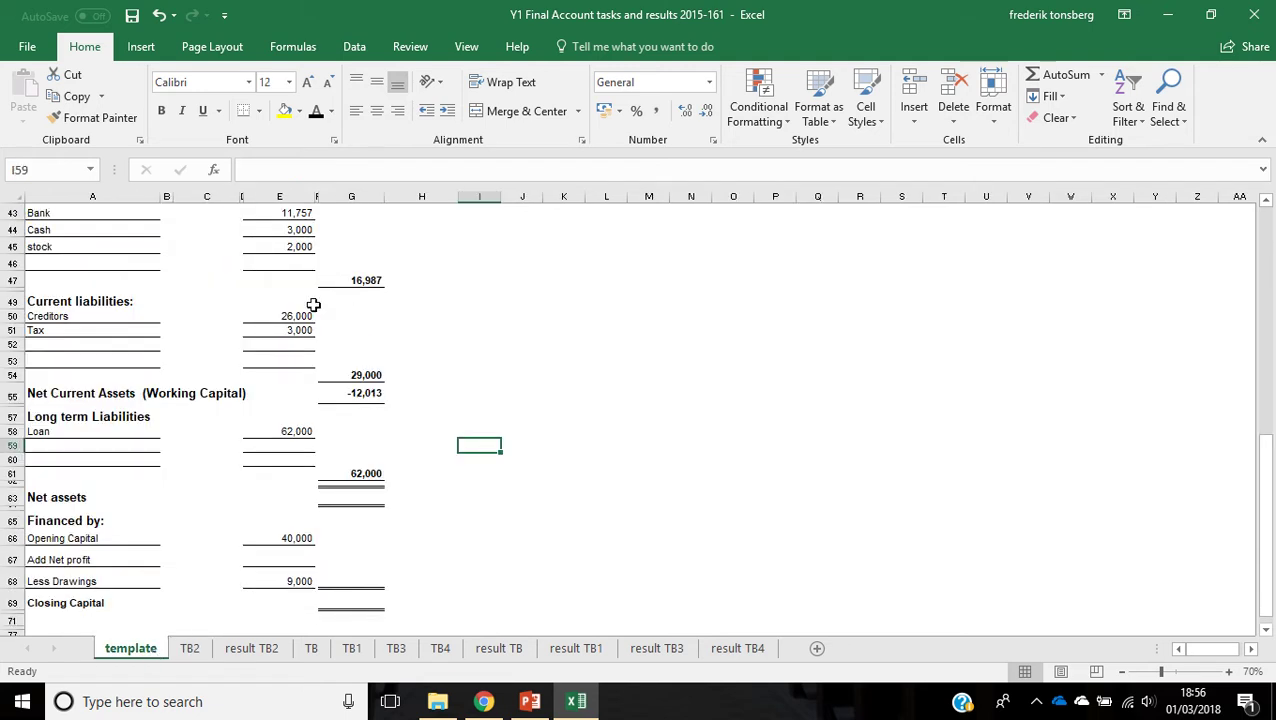
{"action": "scroll", "coordinate": [266, 298], "scroll_direction": "up", "scroll_amount": 9}
{"action": "scroll", "coordinate": [266, 298], "scroll_direction": "up", "scroll_amount": 5}
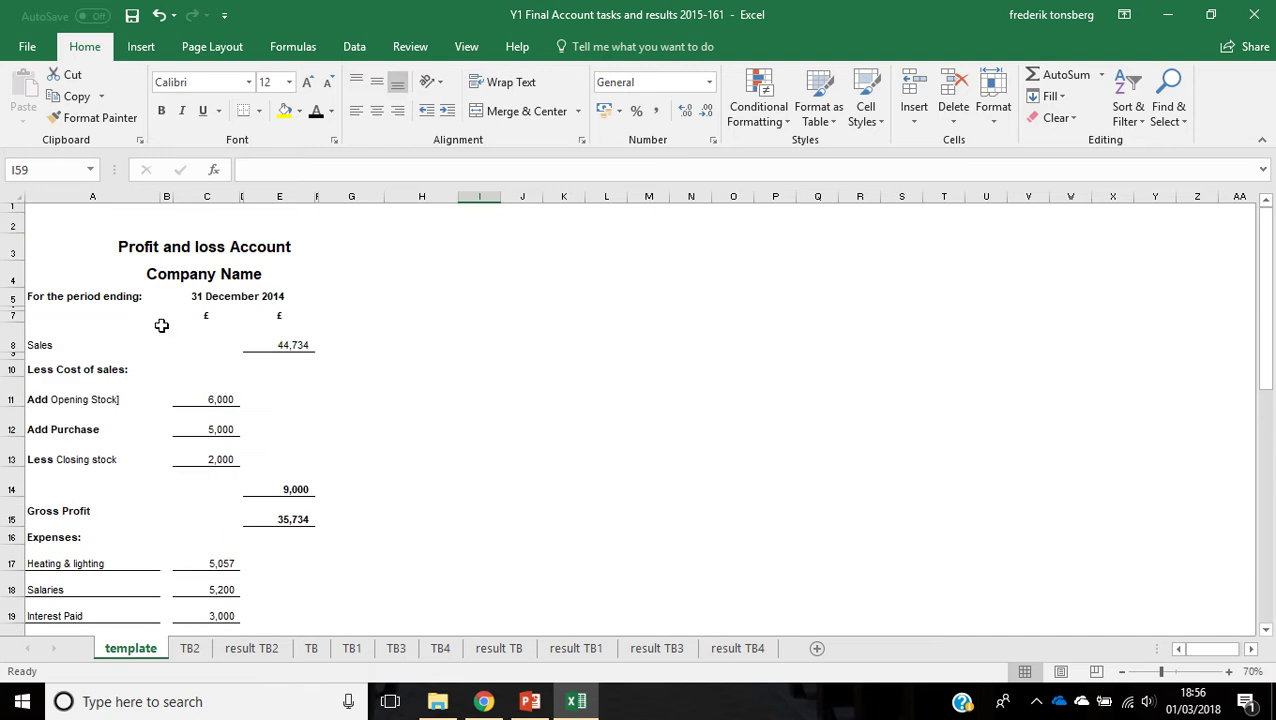
{"action": "scroll", "coordinate": [188, 396], "scroll_direction": "down", "scroll_amount": 13}
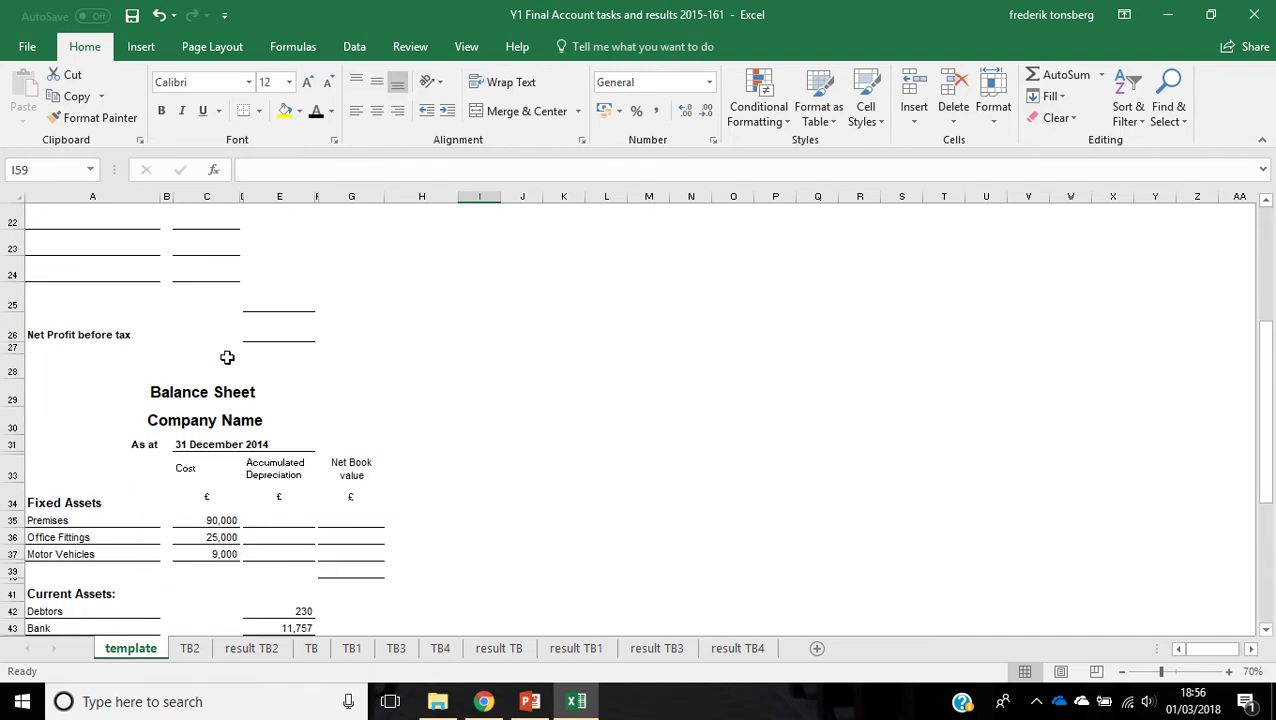
{"action": "scroll", "coordinate": [250, 372], "scroll_direction": "down", "scroll_amount": 2}
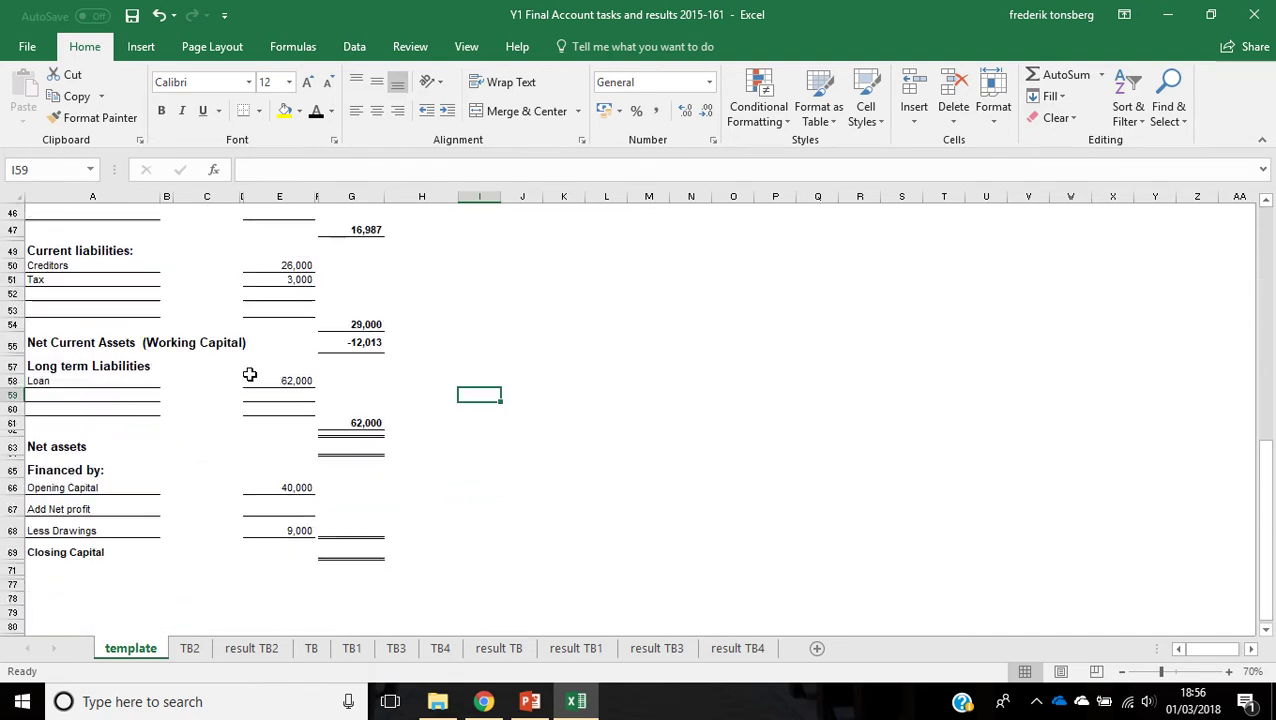
{"action": "left_click", "coordinate": [190, 648]}
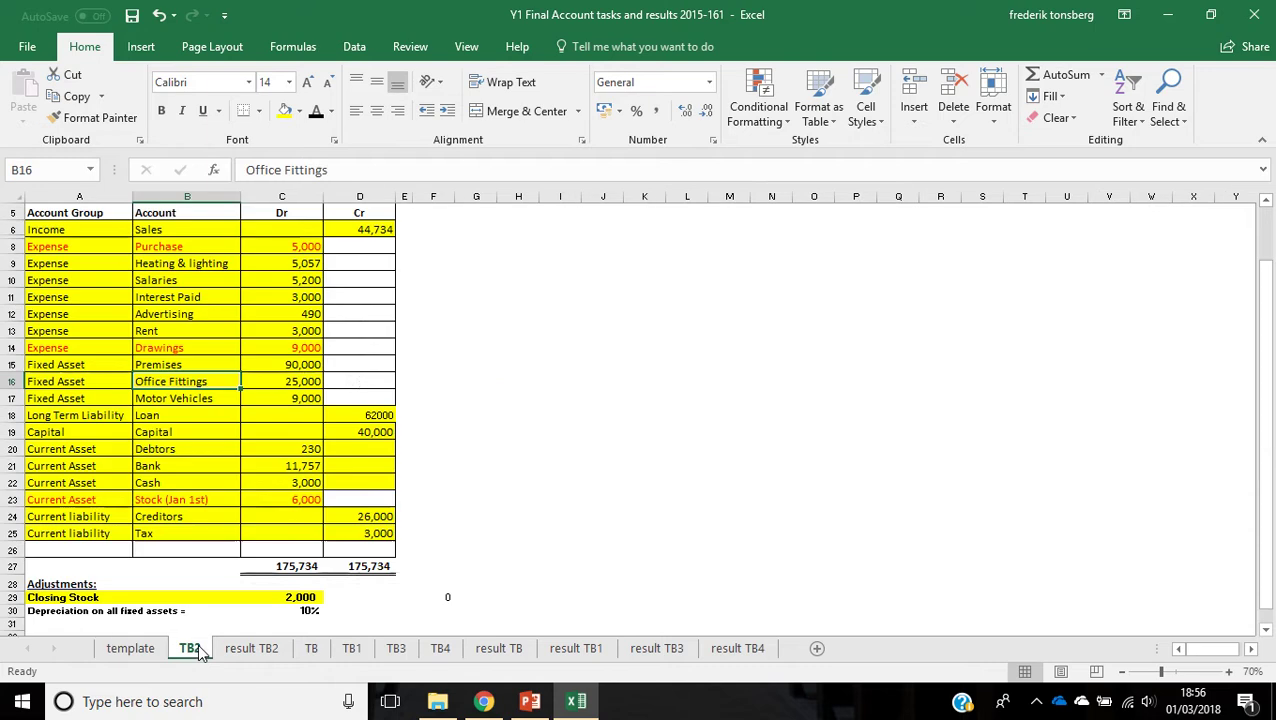
{"action": "scroll", "coordinate": [270, 497], "scroll_direction": "down", "scroll_amount": 3}
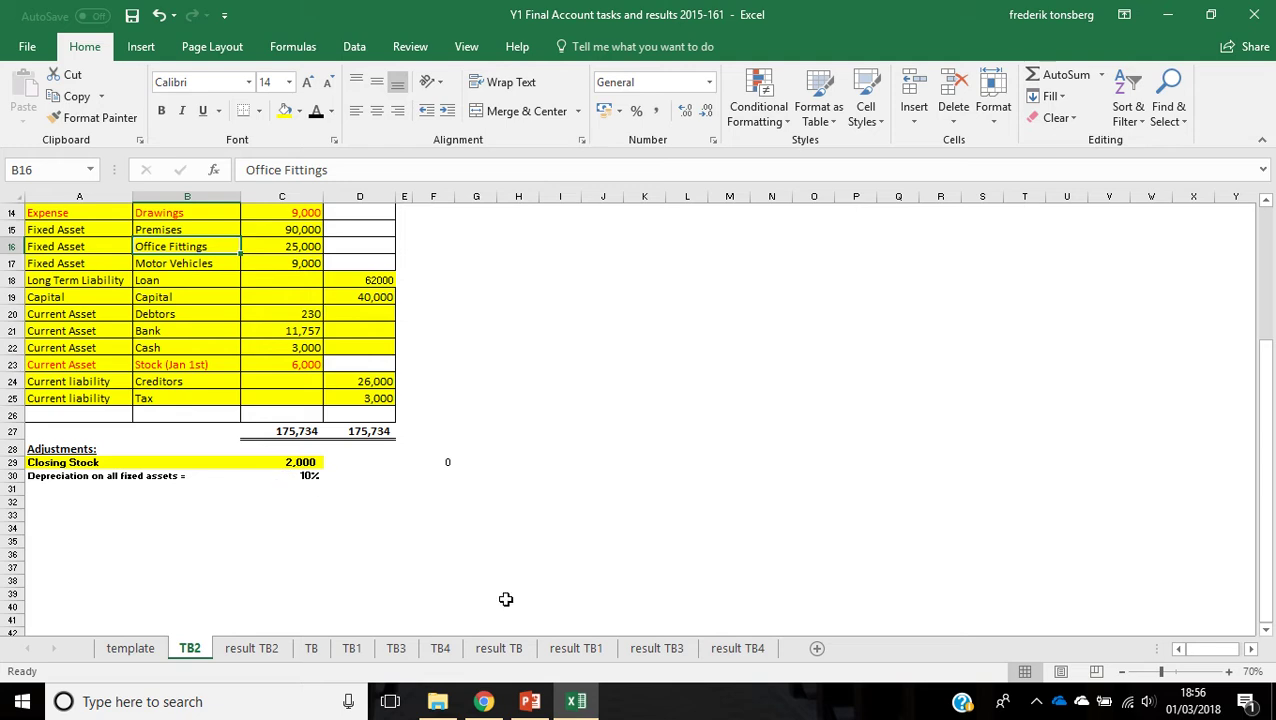
- Display PowerPoint slide 20, 'Adjustments – Depreciation'
{"action": "left_click", "coordinate": [530, 701]}
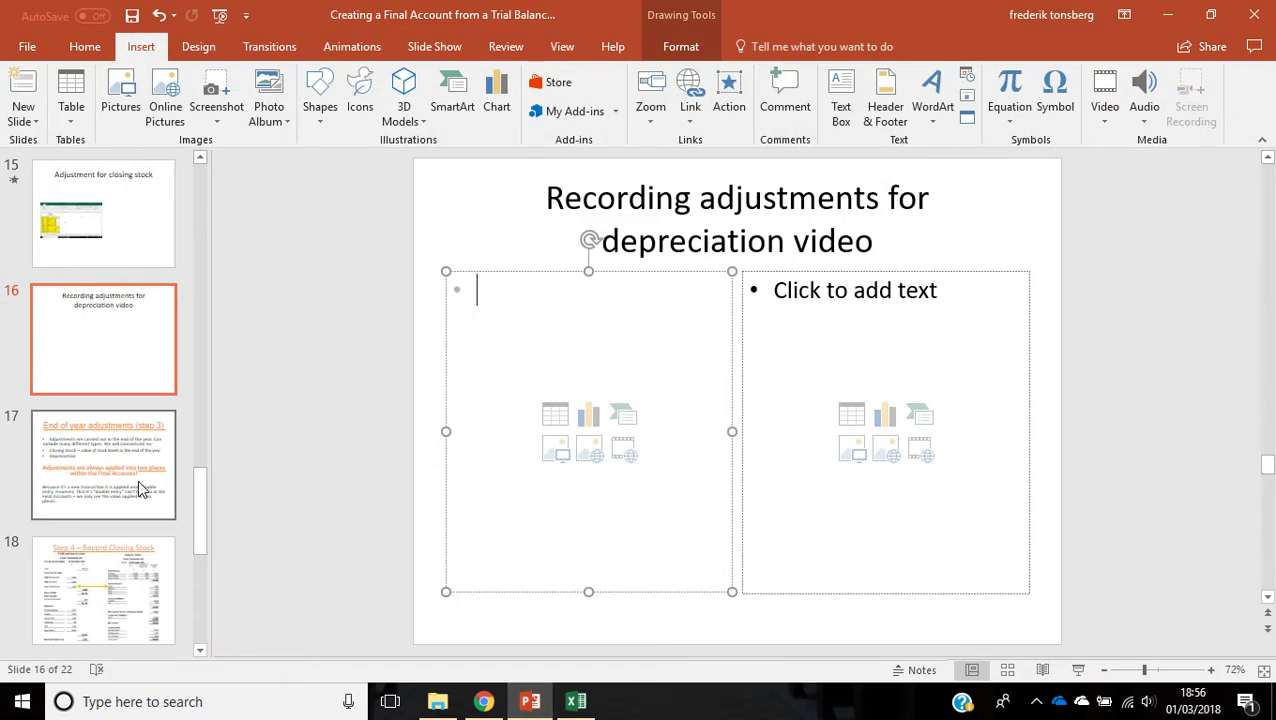
{"action": "scroll", "coordinate": [139, 490], "scroll_direction": "down", "scroll_amount": 3}
{"action": "left_click", "coordinate": [137, 526]}
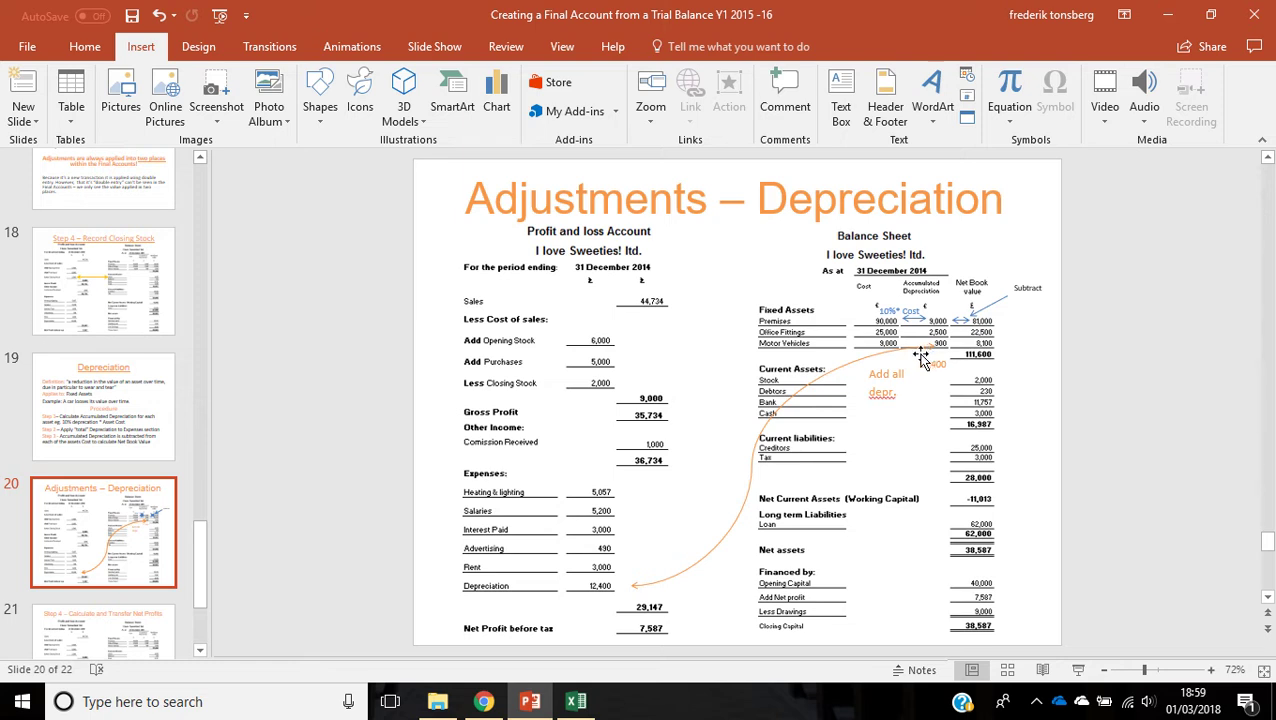
{"action": "right_click", "coordinate": [995, 324]}
{"action": "key", "text": "Escape"}
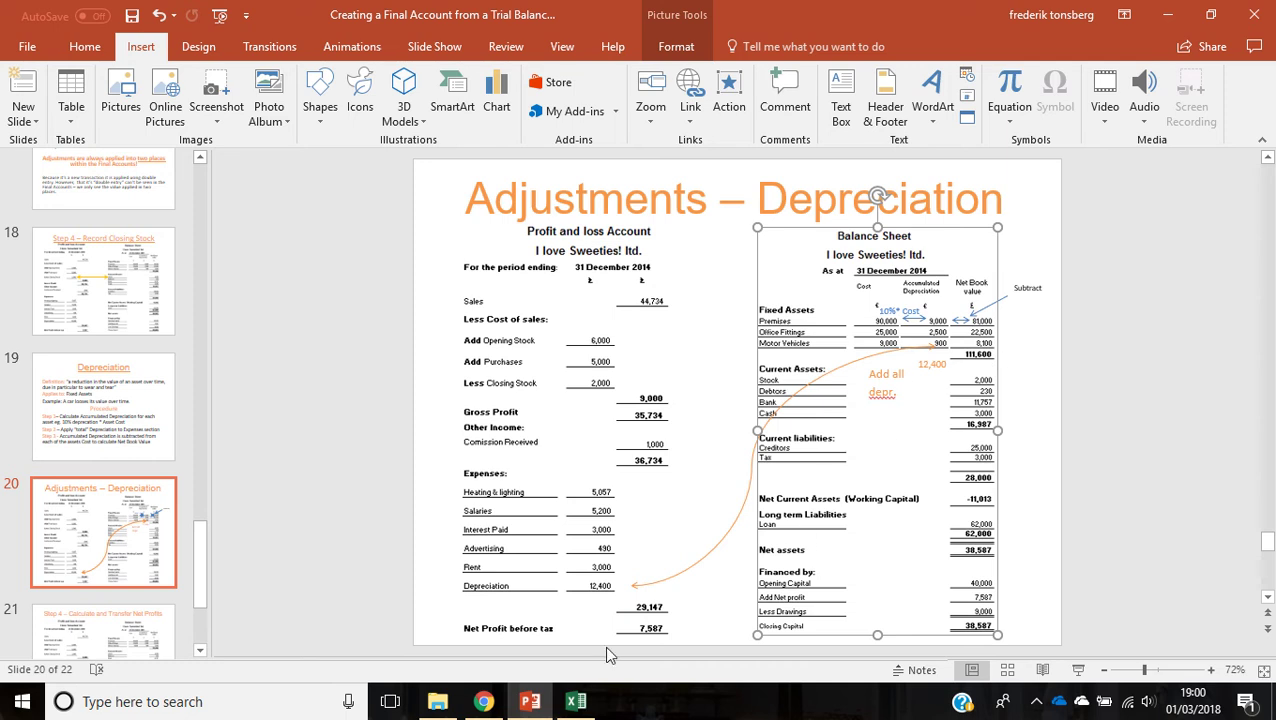
- Back in the Excel workbook, check the 10% depreciation rate
{"action": "left_click", "coordinate": [580, 698]}
{"action": "left_click", "coordinate": [477, 447]}
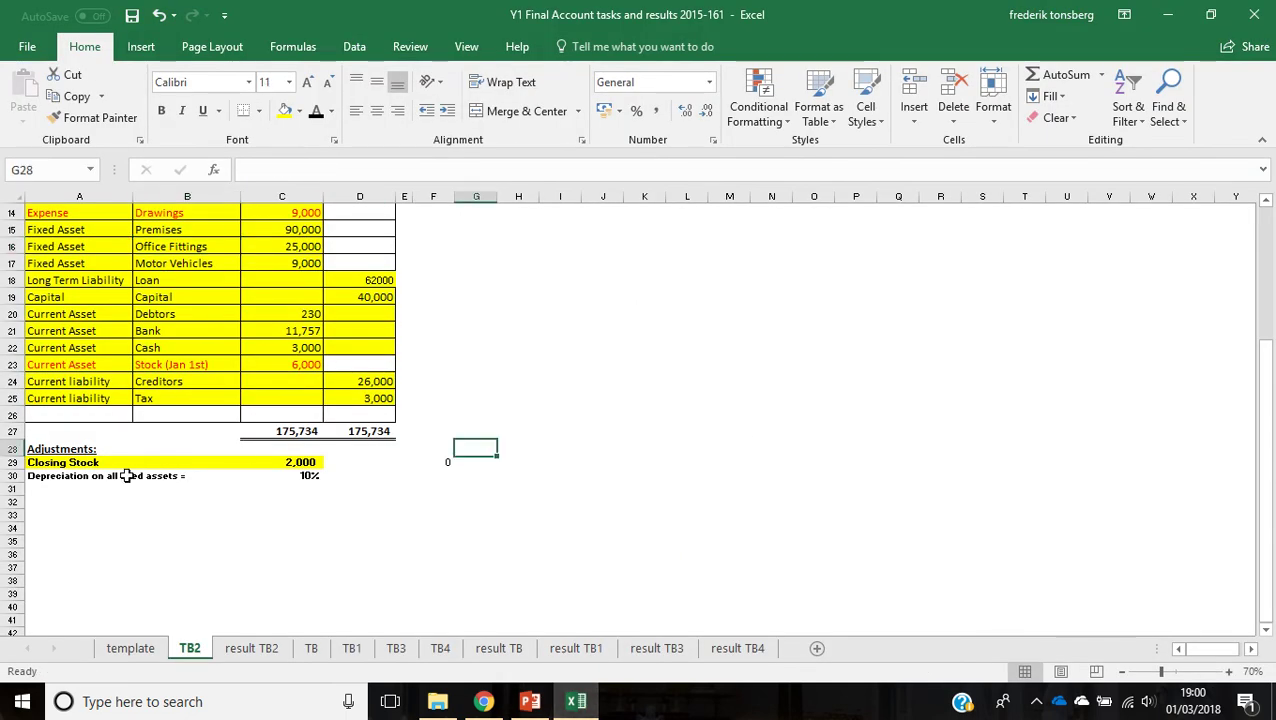
{"action": "left_click", "coordinate": [265, 477]}
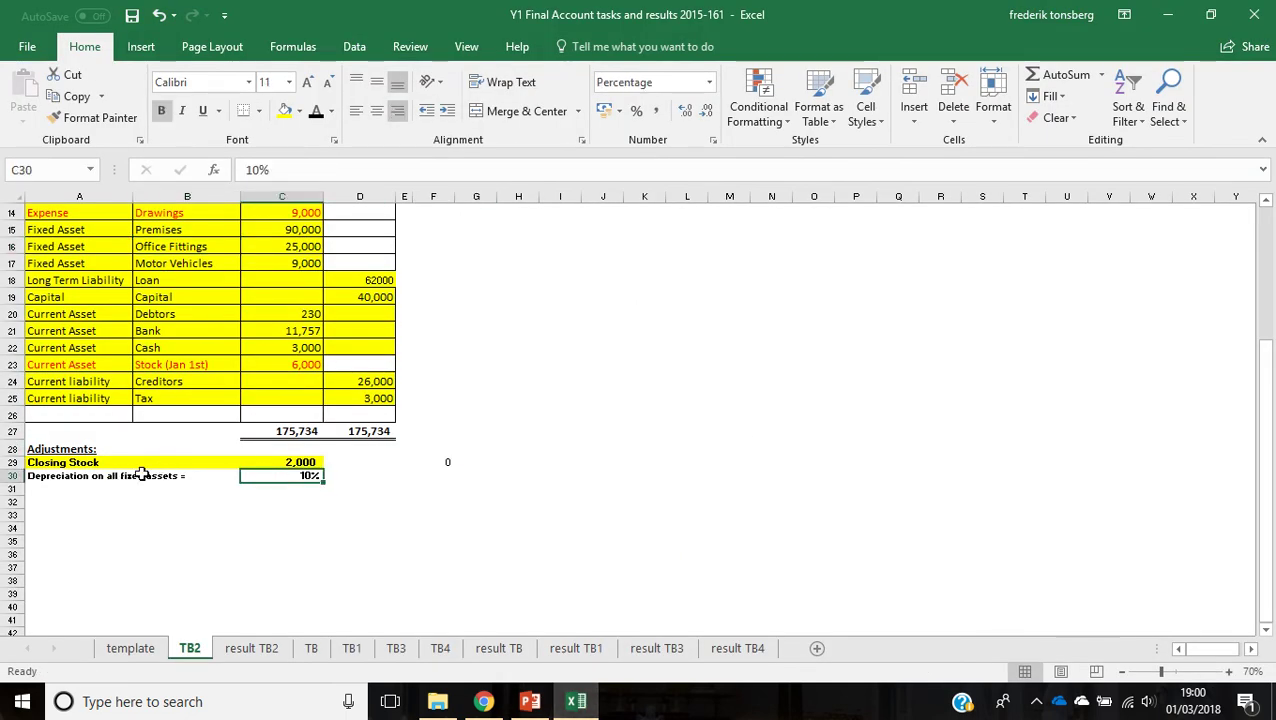
{"action": "scroll", "coordinate": [328, 449], "scroll_direction": "up", "scroll_amount": 2}
{"action": "scroll", "coordinate": [328, 449], "scroll_direction": "up", "scroll_amount": 3}
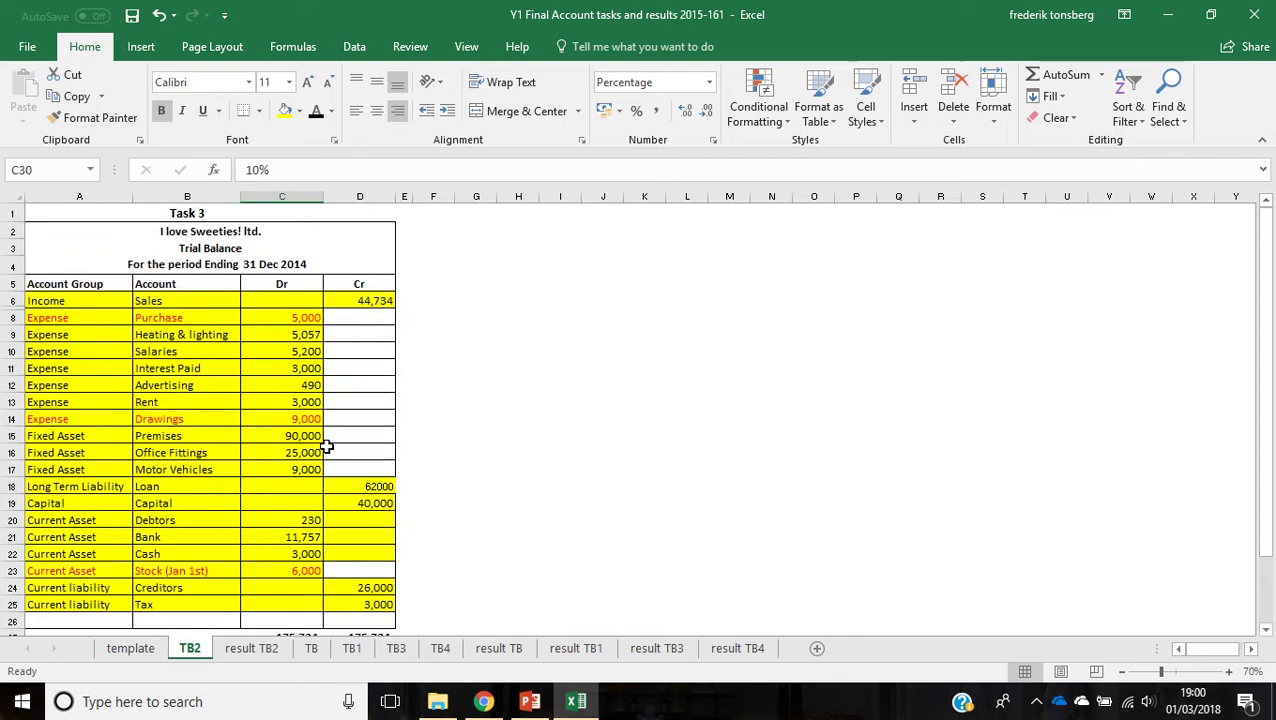
{"action": "scroll", "coordinate": [328, 445], "scroll_direction": "down", "scroll_amount": 6}
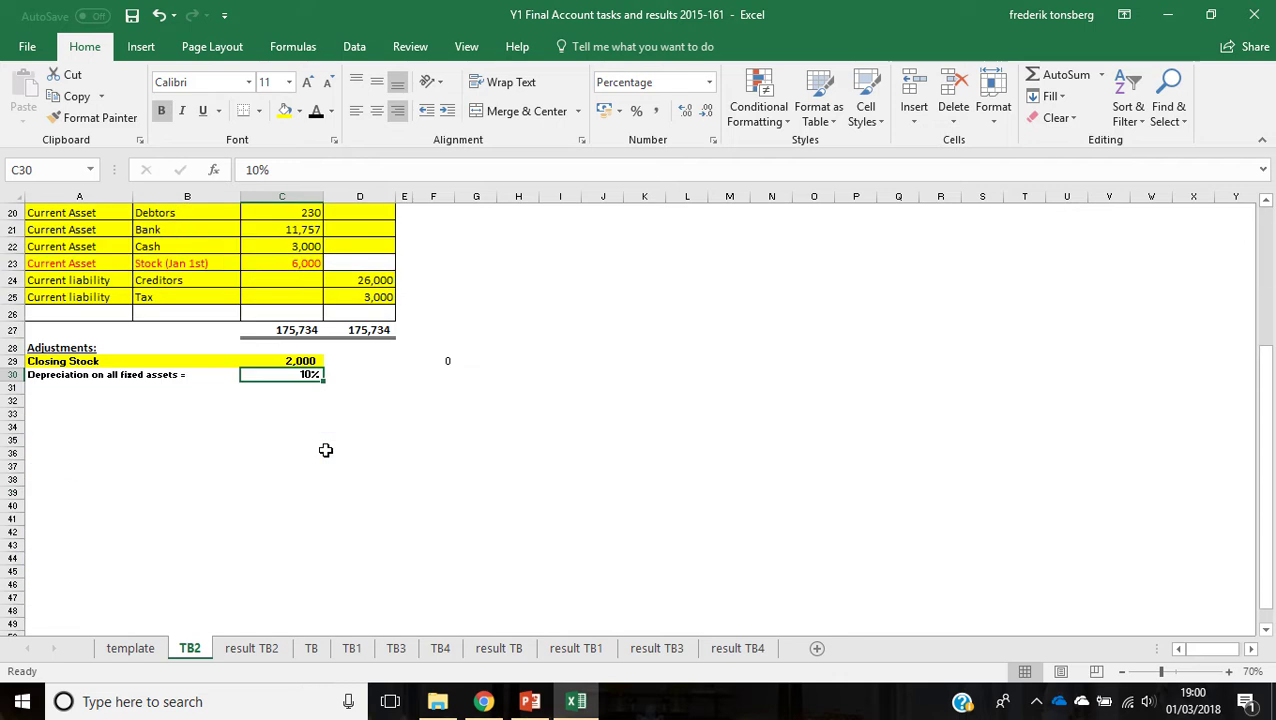
- On the template sheet, enter =10%*C35 in E35 for Premises depreciation of 9,000
{"action": "left_click", "coordinate": [130, 648]}
{"action": "scroll", "coordinate": [342, 375], "scroll_direction": "up", "scroll_amount": 6}
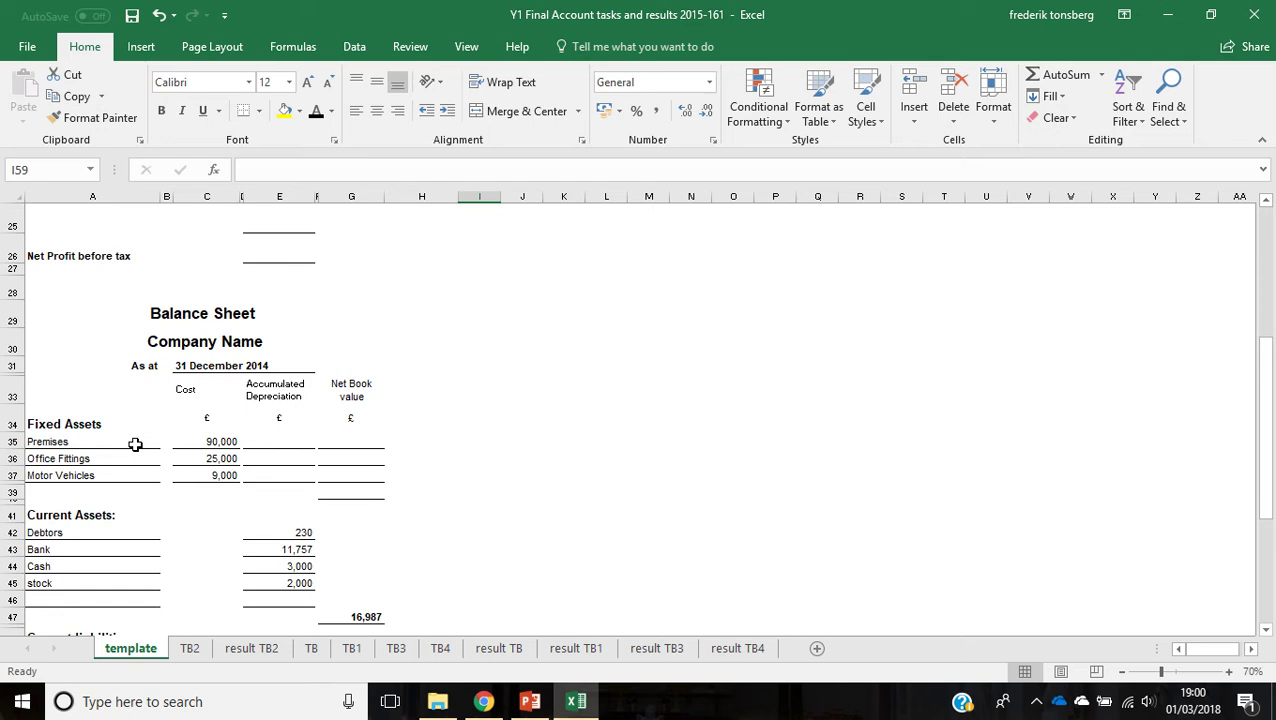
{"action": "left_click", "coordinate": [282, 440]}
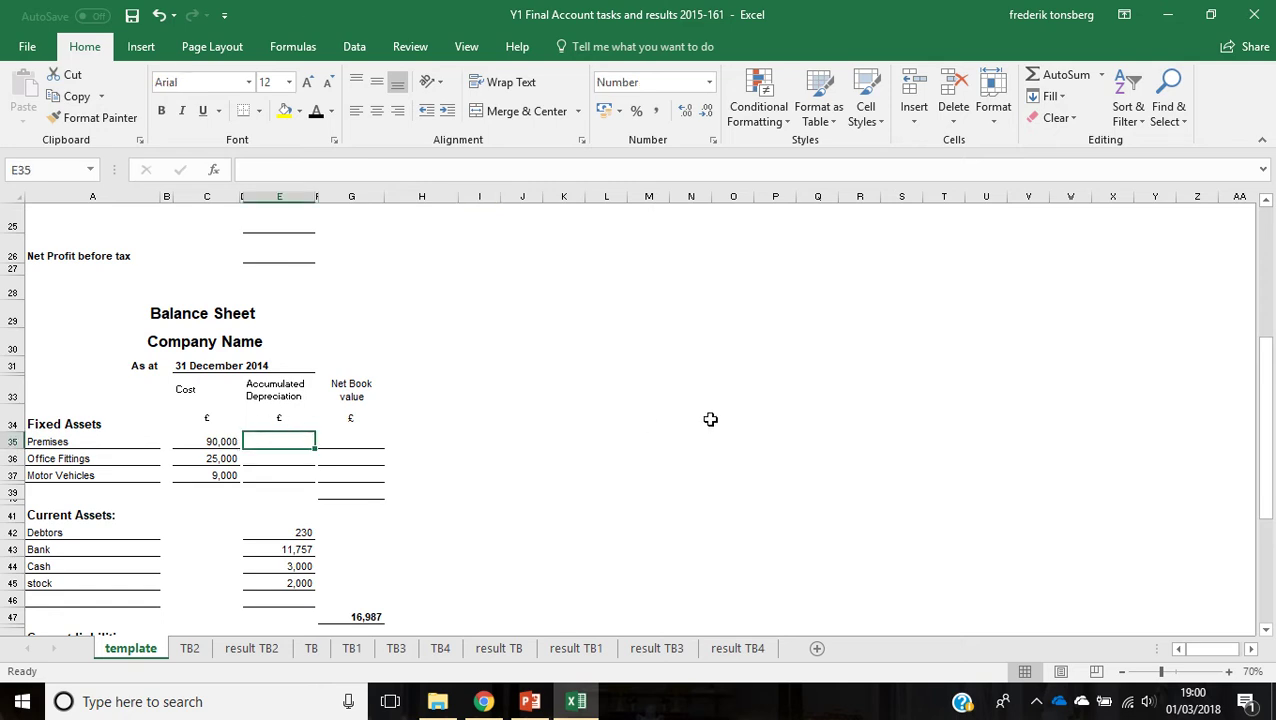
{"action": "type", "text": "=1"}
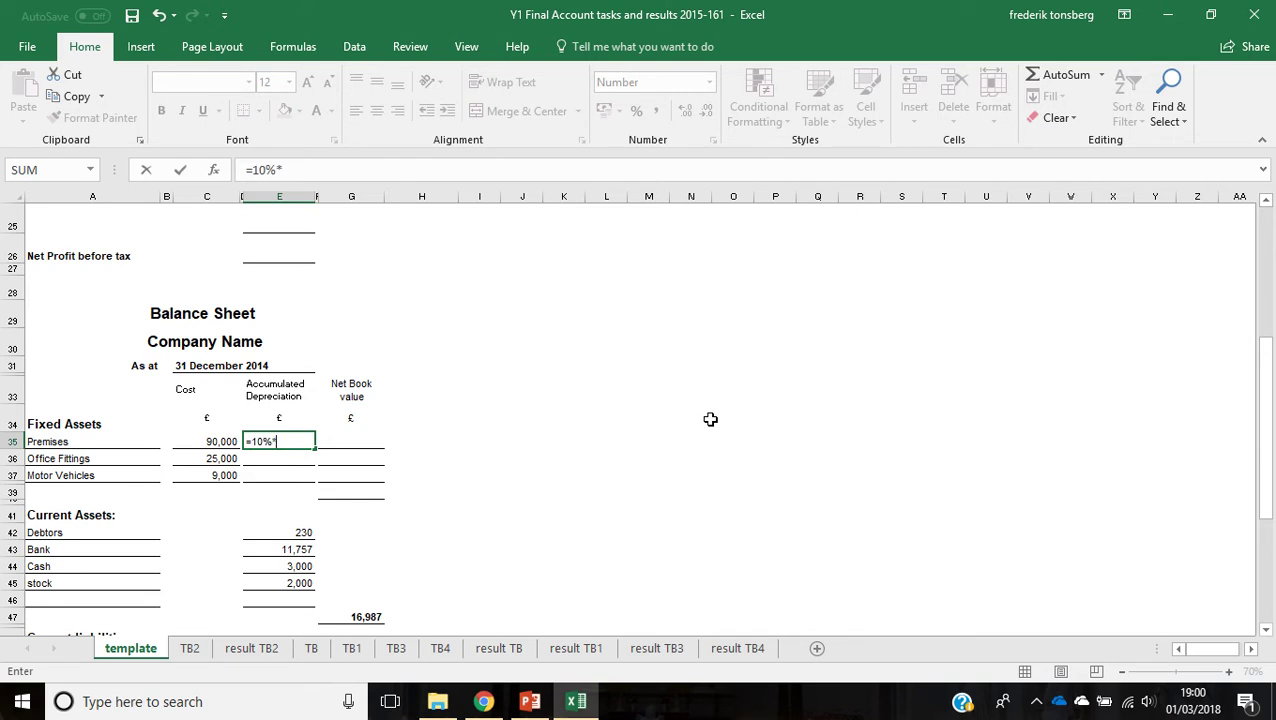
{"action": "type", "text": "0%*"}
{"action": "left_click", "coordinate": [213, 441]}
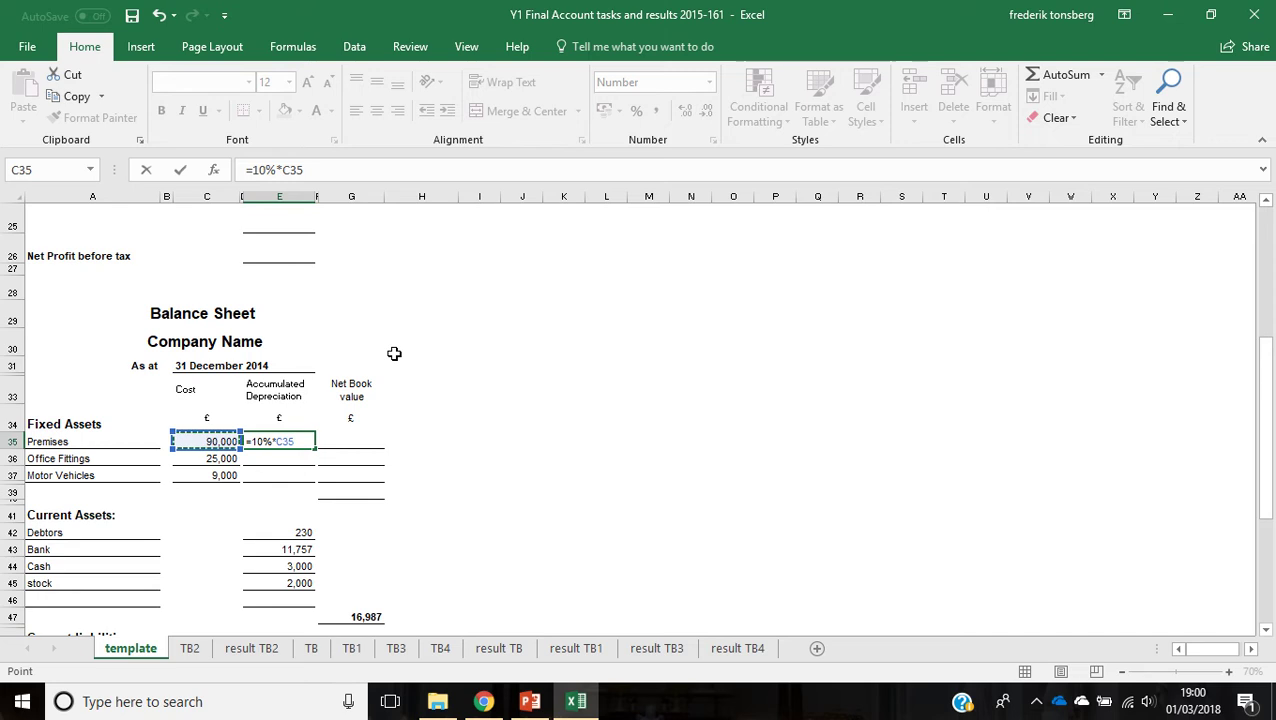
{"action": "key", "text": "Return"}
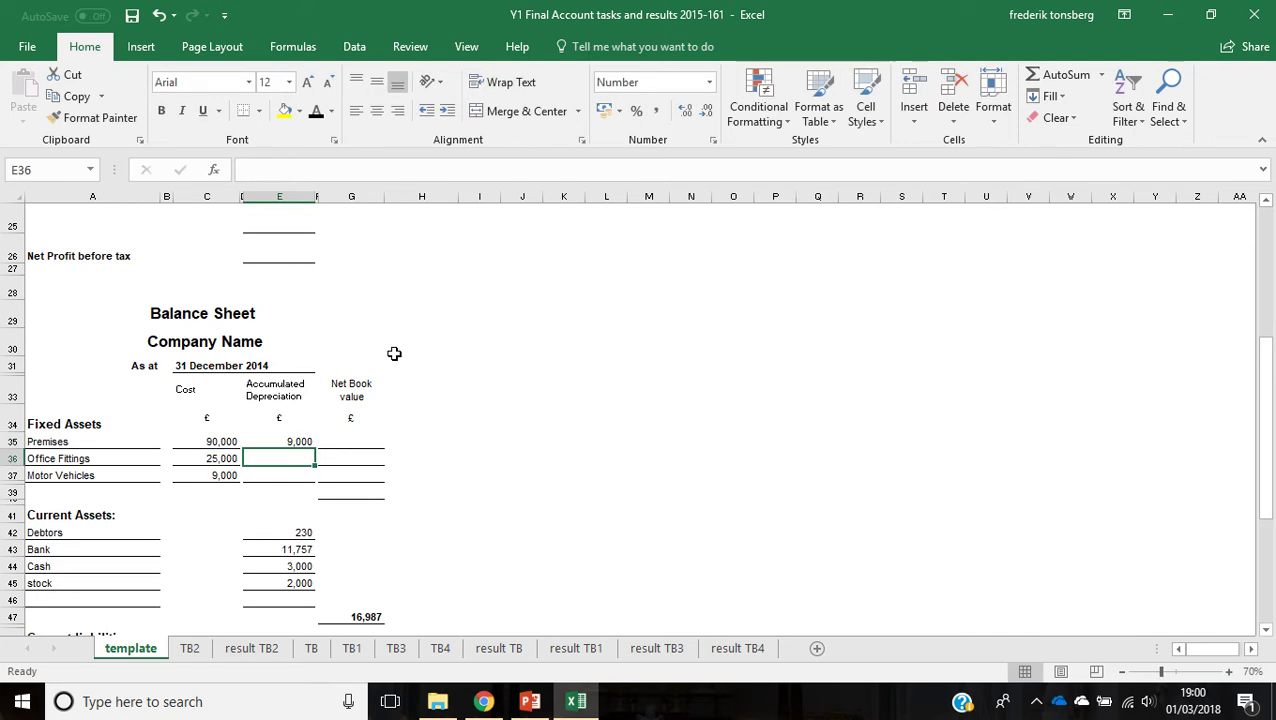
- Fill the E35 formula down to E37, giving 2,500 and 900
{"action": "left_click", "coordinate": [305, 441]}
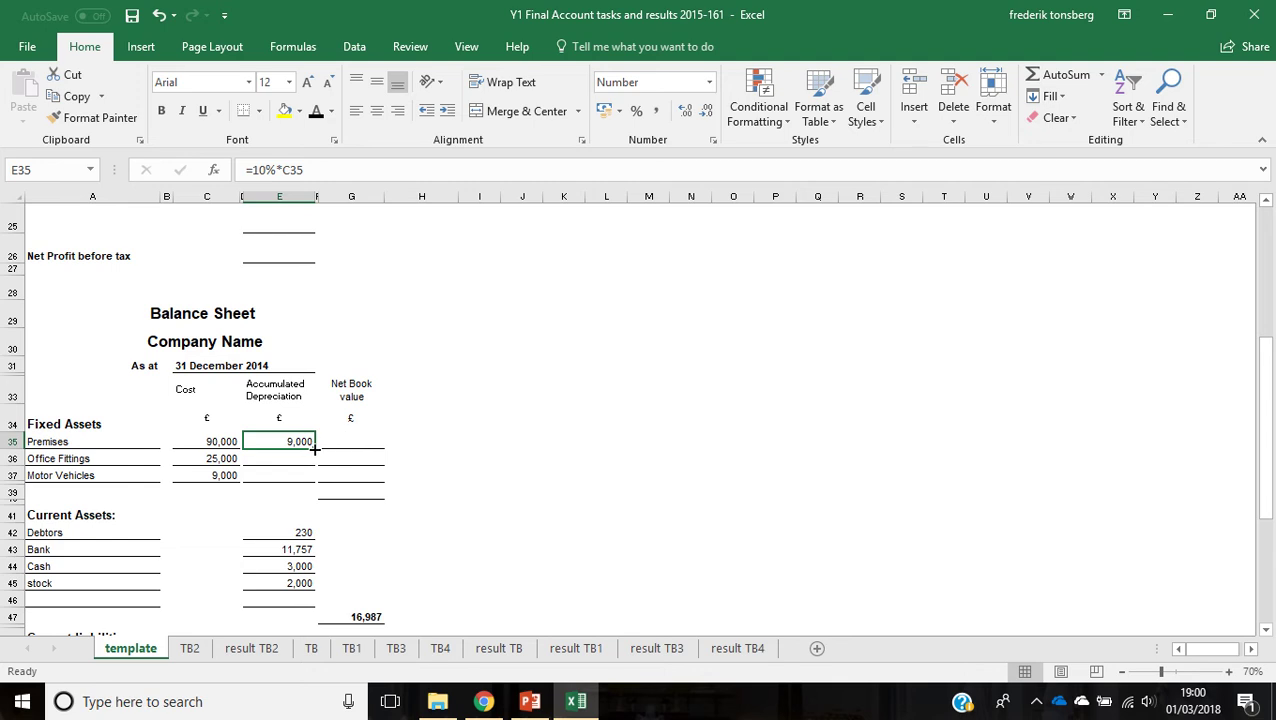
{"action": "left_click_drag", "start_coordinate": [315, 450], "coordinate": [316, 478]}
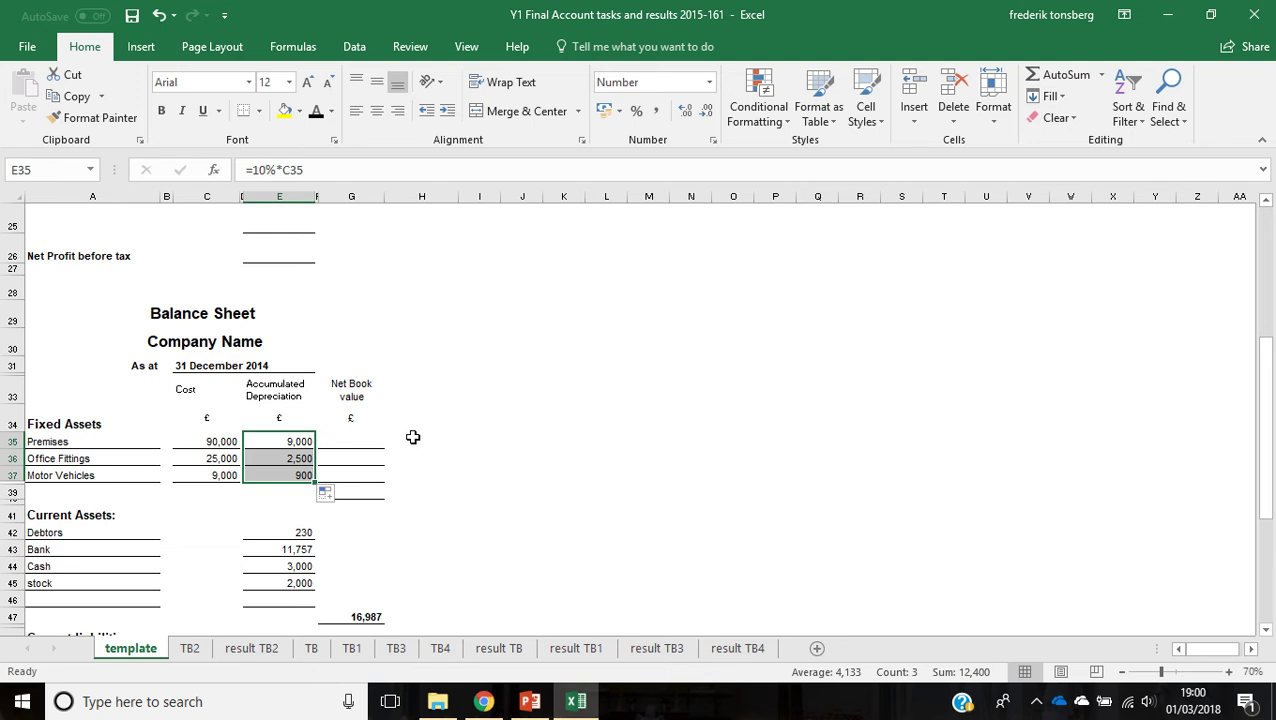
{"action": "left_click", "coordinate": [340, 441]}
{"action": "left_click", "coordinate": [305, 441]}
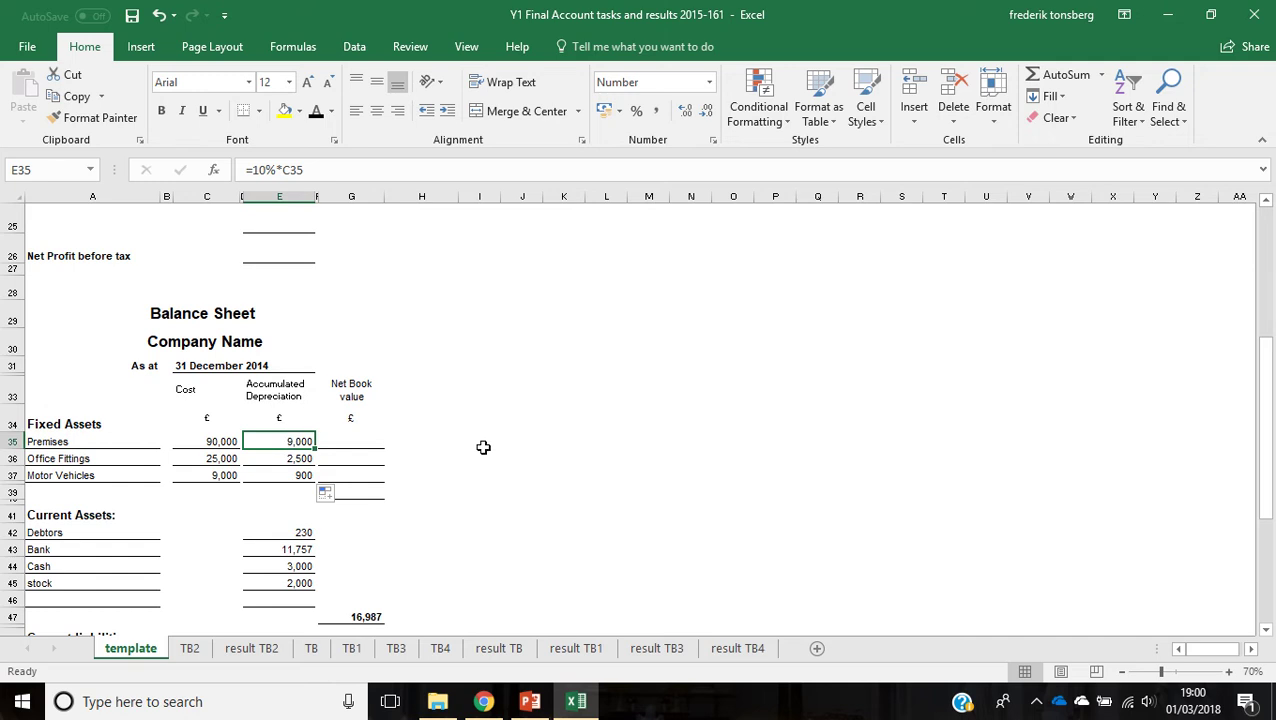
- Enter =10/100 in J35, then extend it to =10/100*90000 to show 9000
{"action": "left_click", "coordinate": [506, 428]}
{"action": "left_click", "coordinate": [518, 441]}
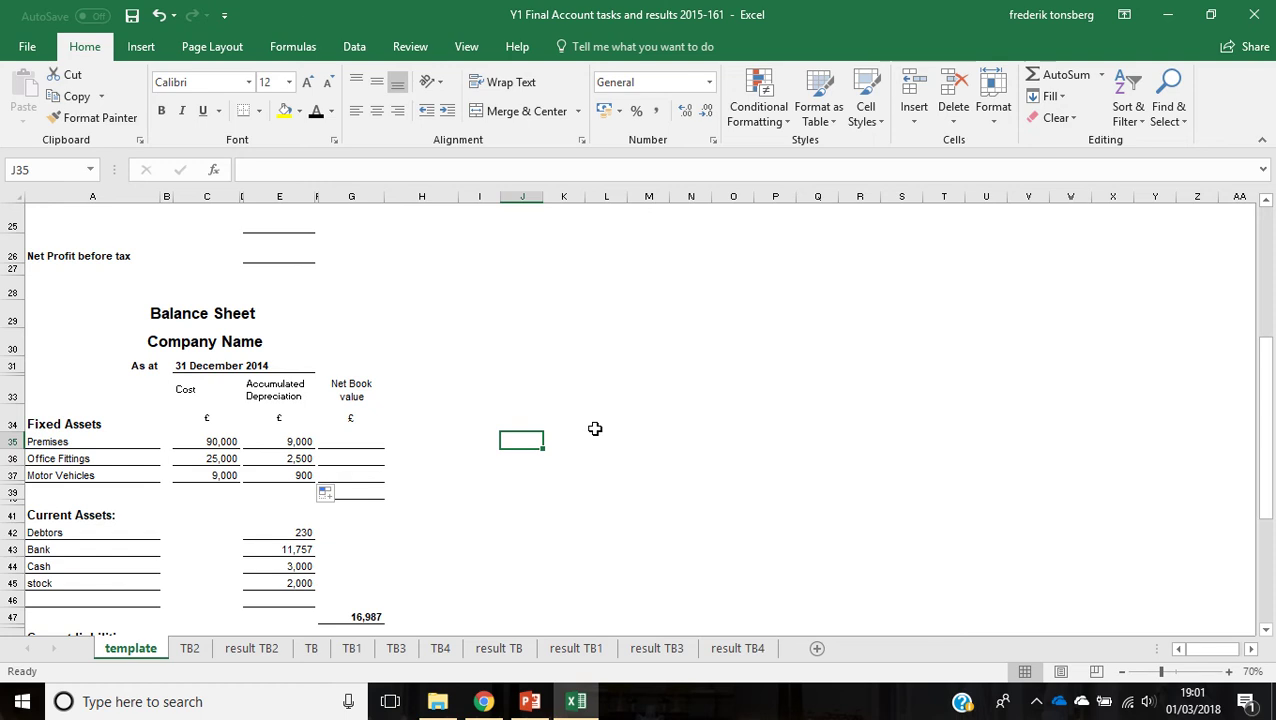
{"action": "type", "text": "10"}
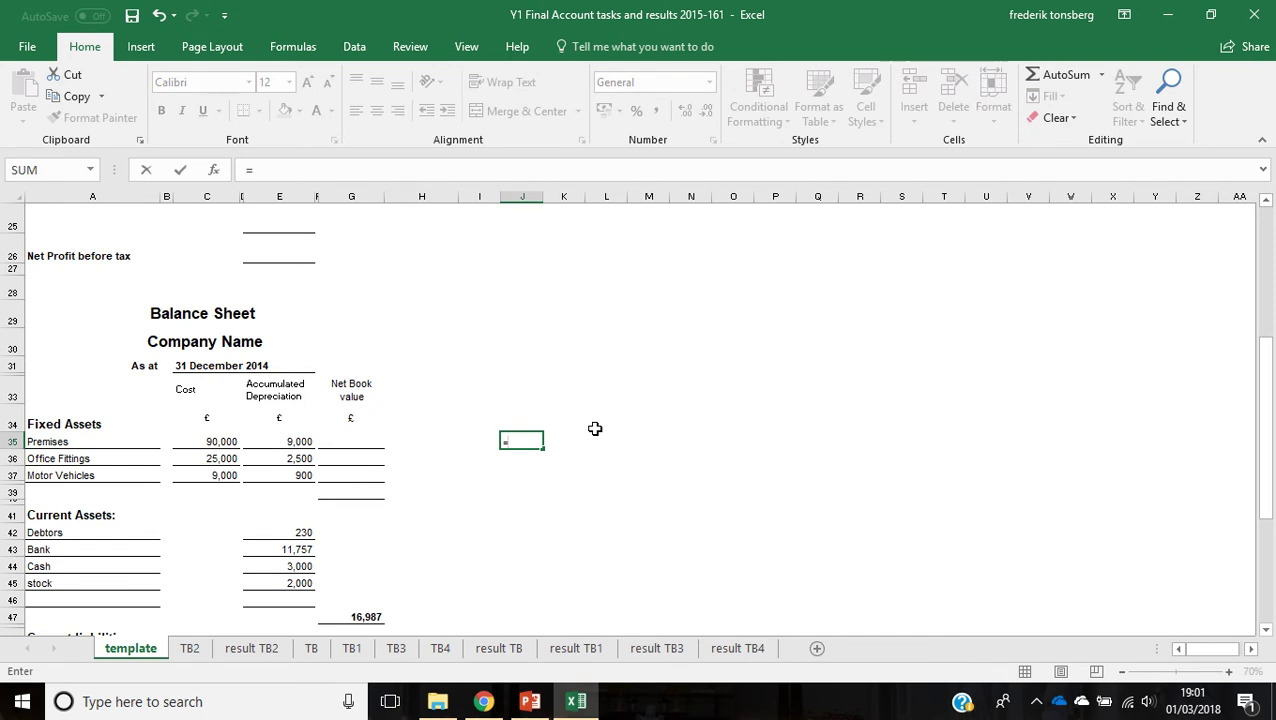
{"action": "type", "text": "1"}
{"action": "type", "text": "0/100"}
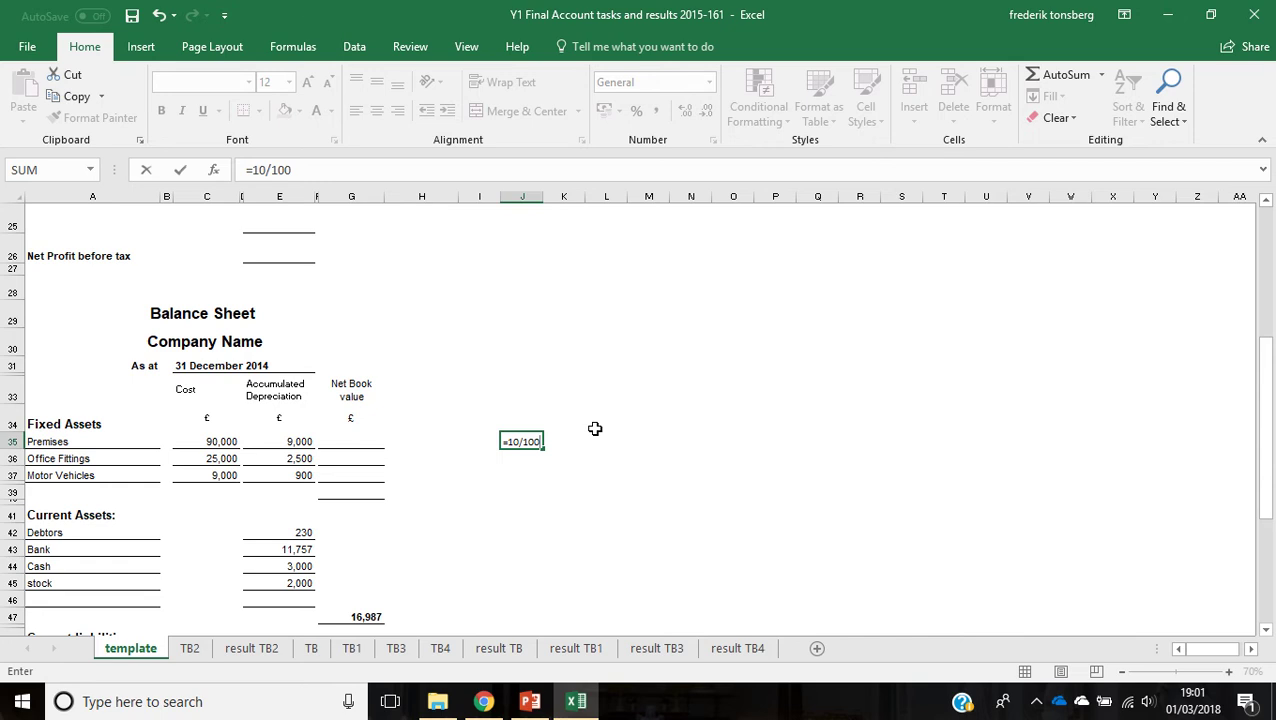
{"action": "key", "text": "Return"}
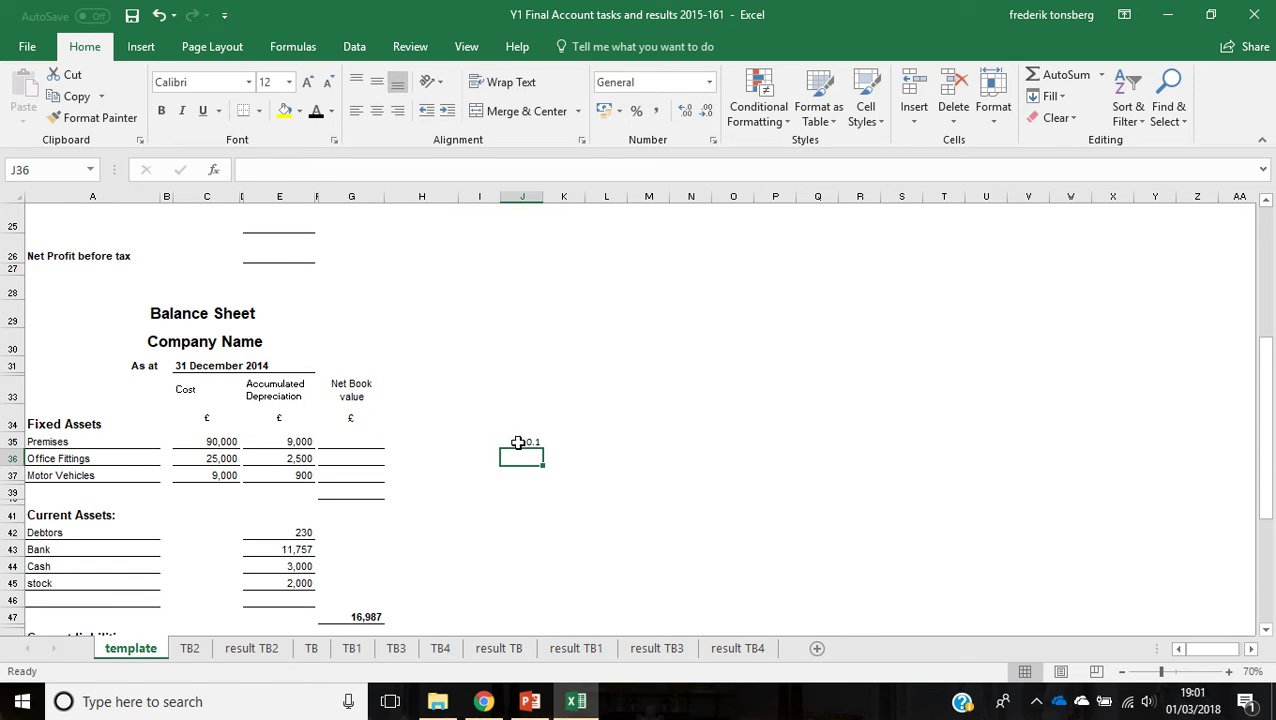
{"action": "left_click", "coordinate": [521, 441]}
{"action": "left_click", "coordinate": [300, 169]}
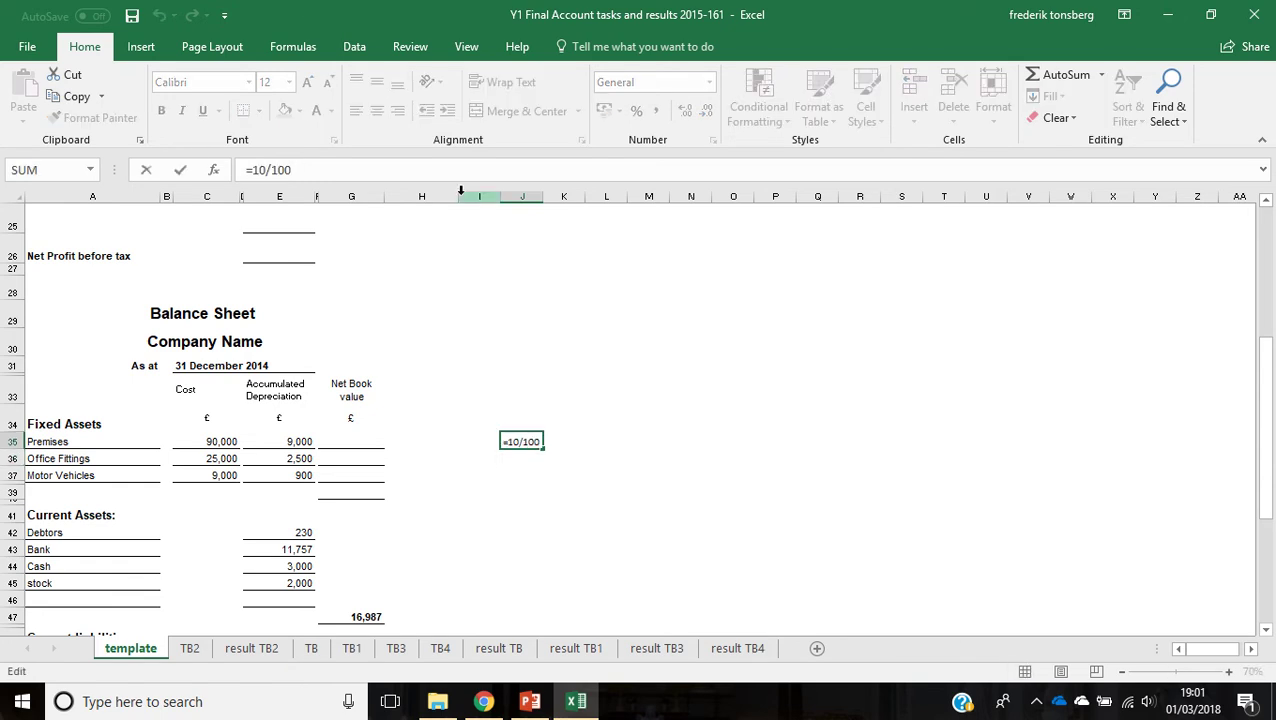
{"action": "type", "text": "*"}
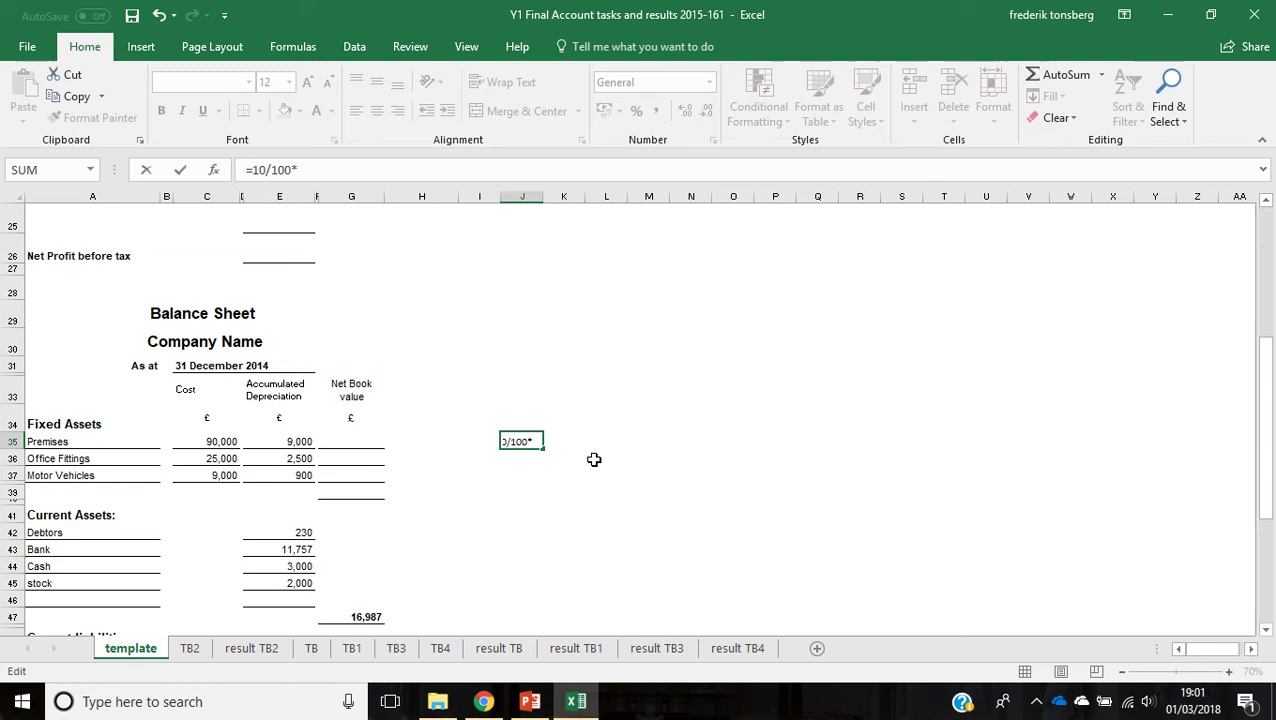
{"action": "type", "text": "90000"}
{"action": "key", "text": "Return"}
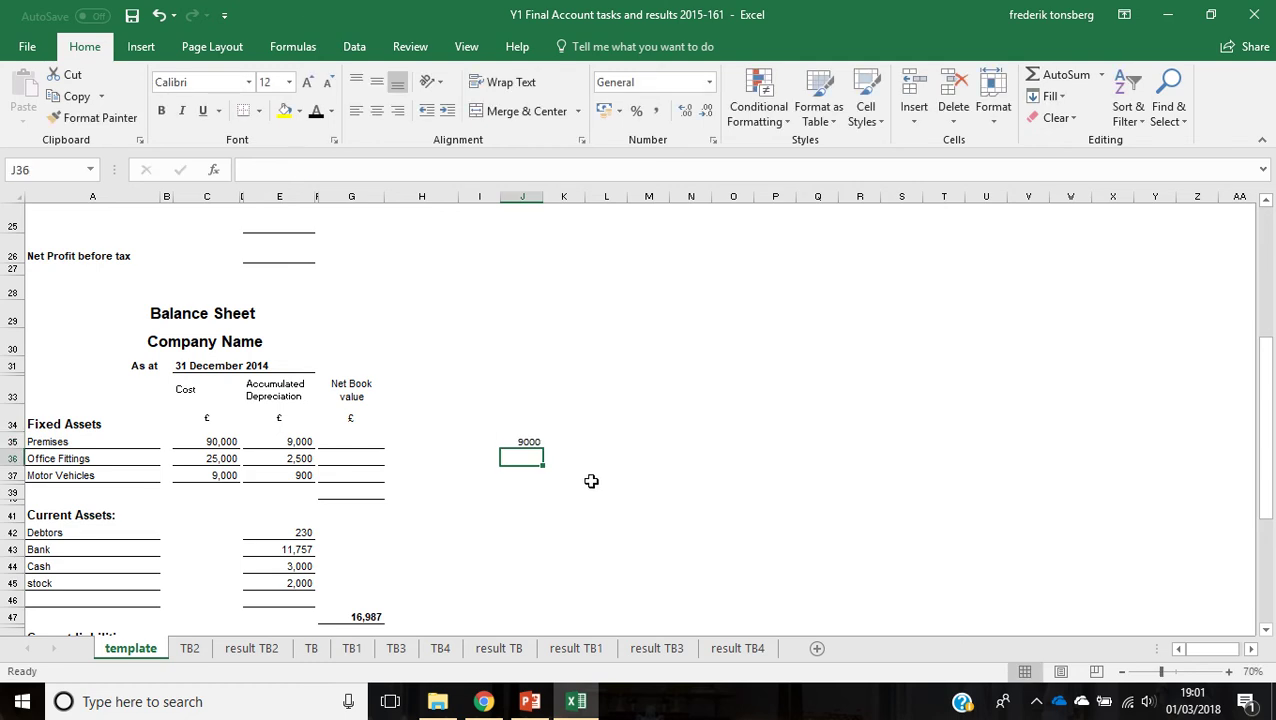
- Delete the scratch formula from J35
{"action": "left_click", "coordinate": [304, 441]}
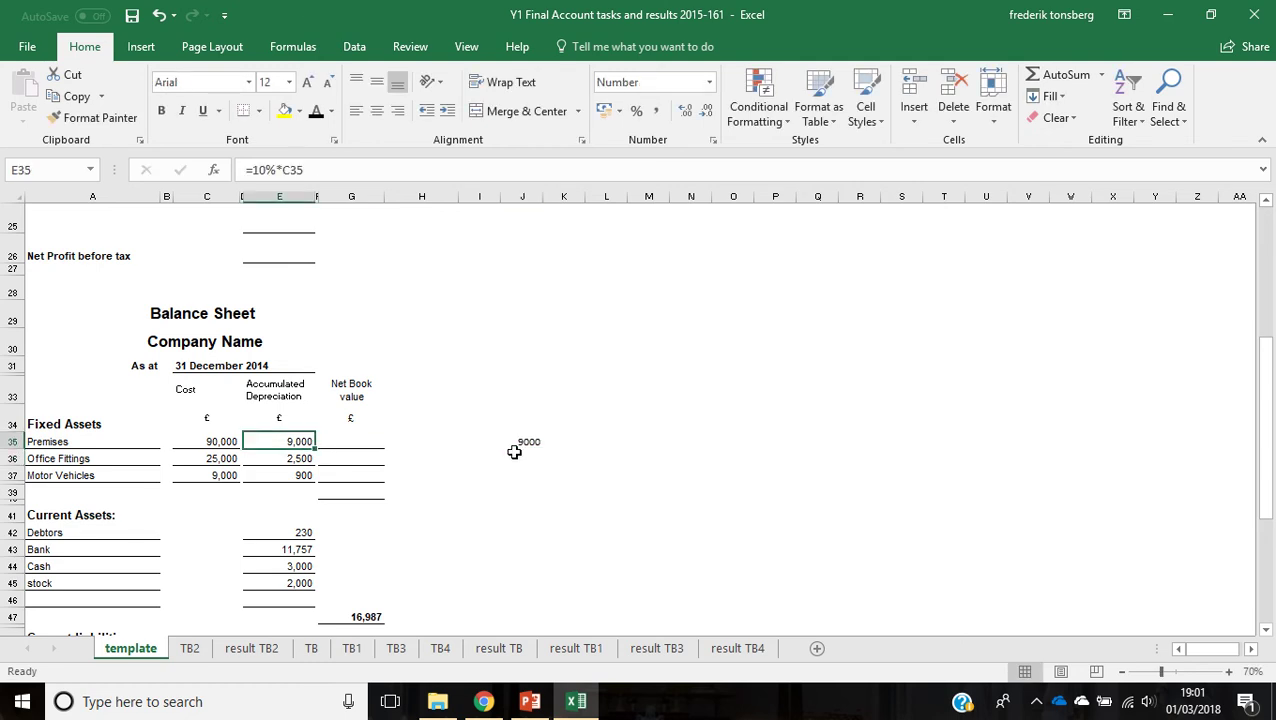
{"action": "left_click", "coordinate": [521, 440]}
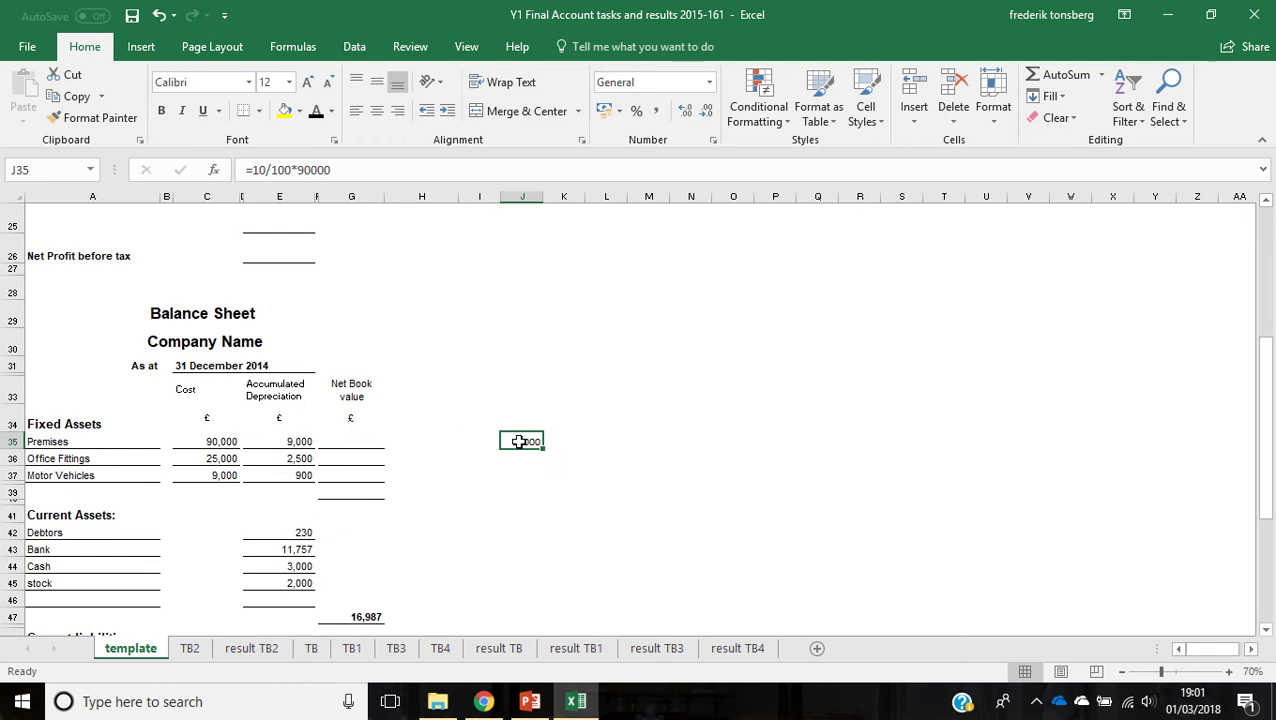
{"action": "triple_click", "coordinate": [355, 165]}
{"action": "key", "text": "BackSpace"}
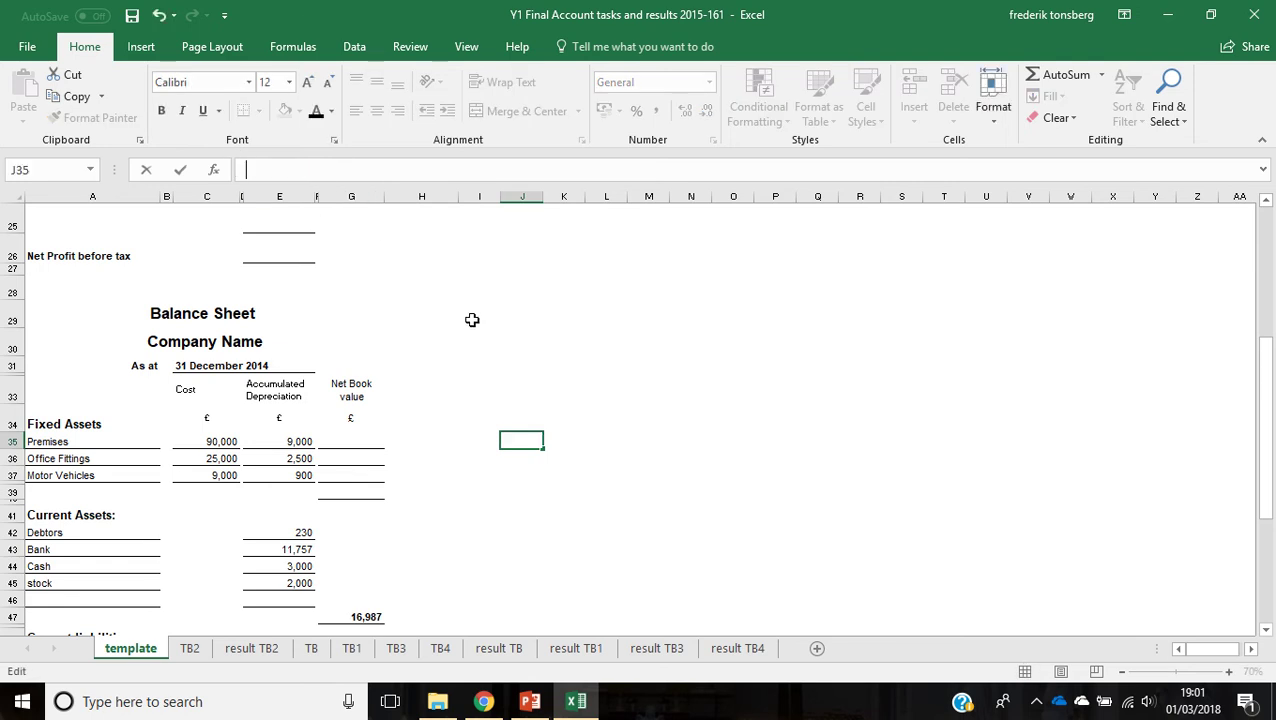
{"action": "left_click", "coordinate": [479, 374]}
- Select E35:E37 to confirm the depreciation figures sum to 12,400
{"action": "left_click", "coordinate": [353, 442]}
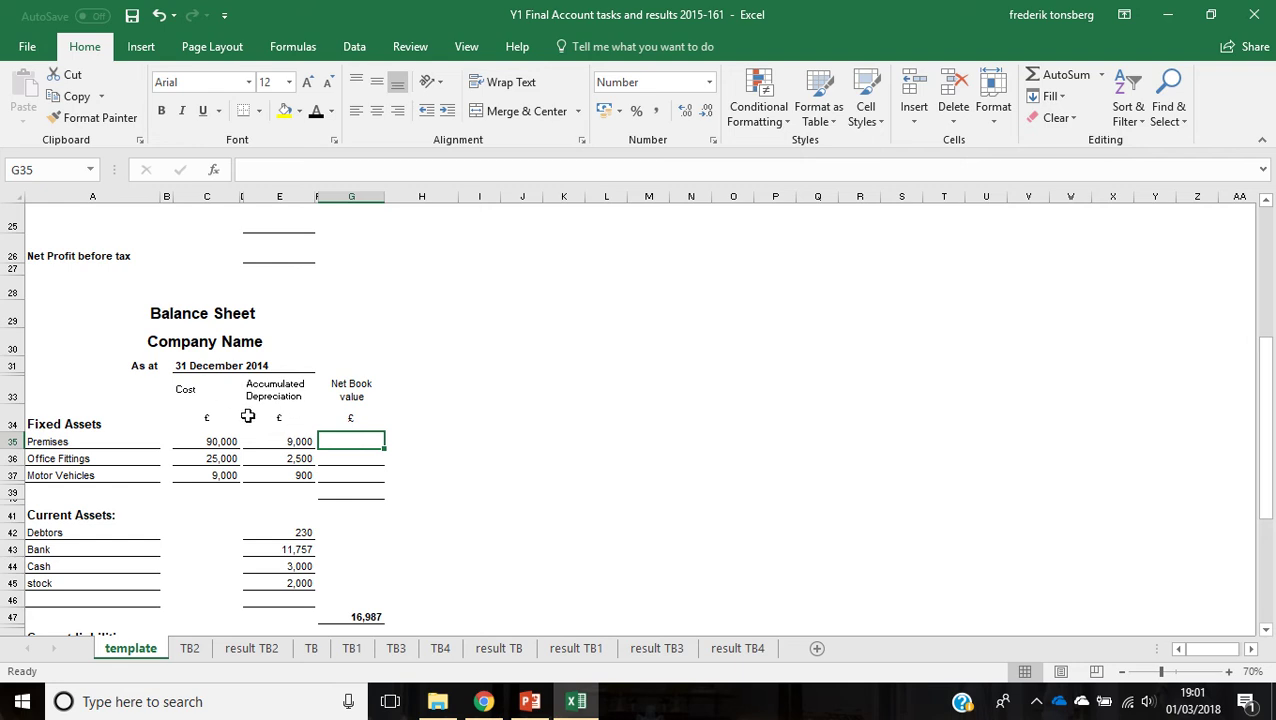
{"action": "scroll", "coordinate": [265, 440], "scroll_direction": "up", "scroll_amount": 2}
{"action": "scroll", "coordinate": [282, 470], "scroll_direction": "down", "scroll_amount": 1}
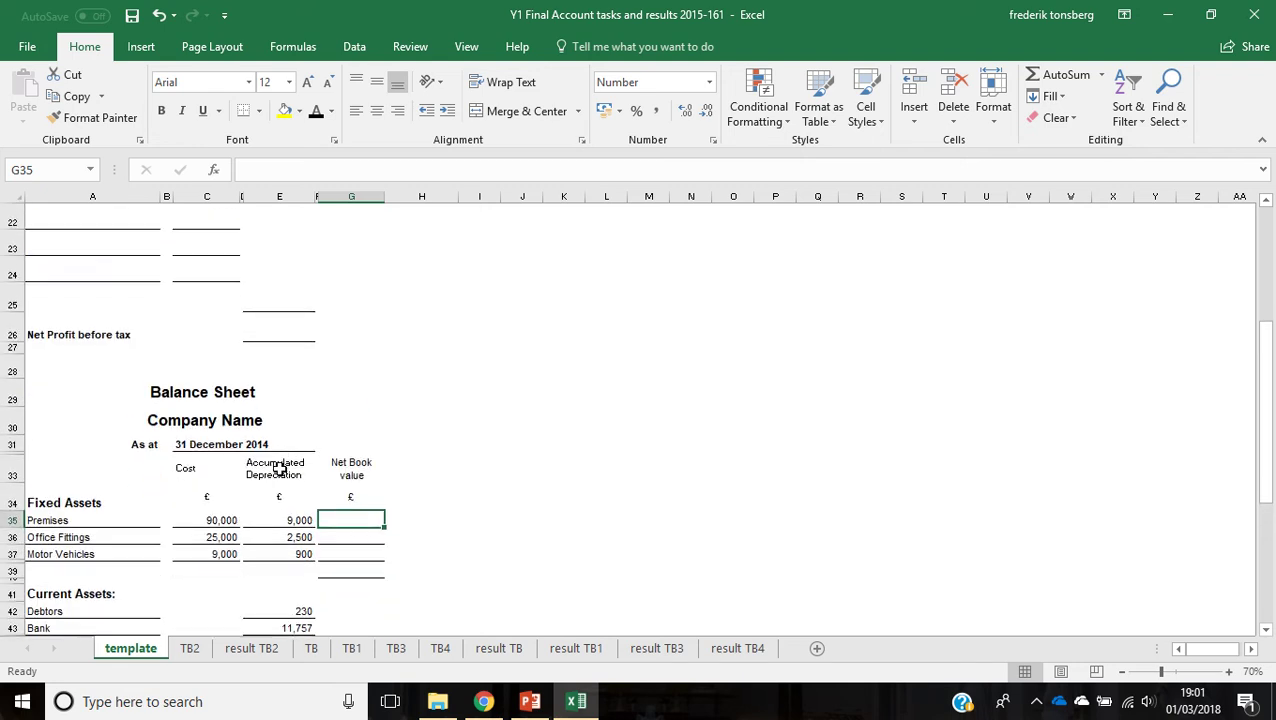
{"action": "left_click_drag", "start_coordinate": [290, 517], "coordinate": [292, 552]}
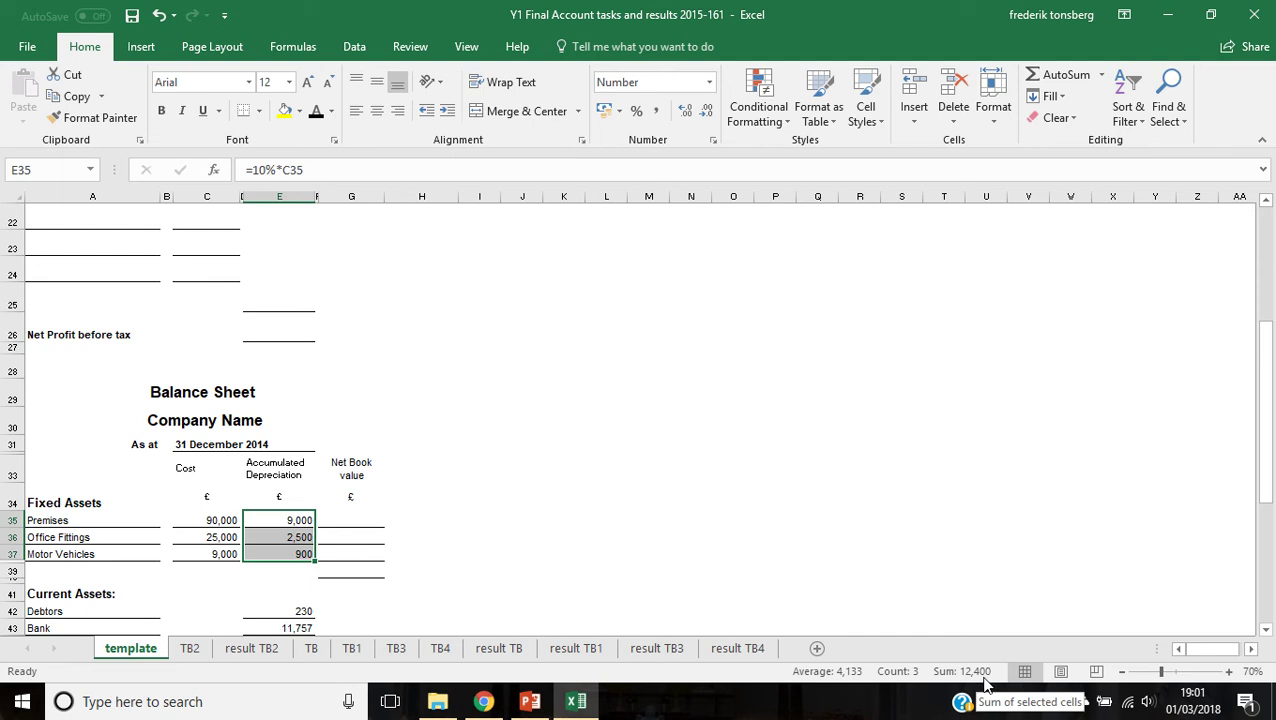
- Label A22 'Depreciation' and enter =E35+E36+E37 in C22
{"action": "scroll", "coordinate": [234, 378], "scroll_direction": "up", "scroll_amount": 2}
{"action": "left_click", "coordinate": [102, 367]}
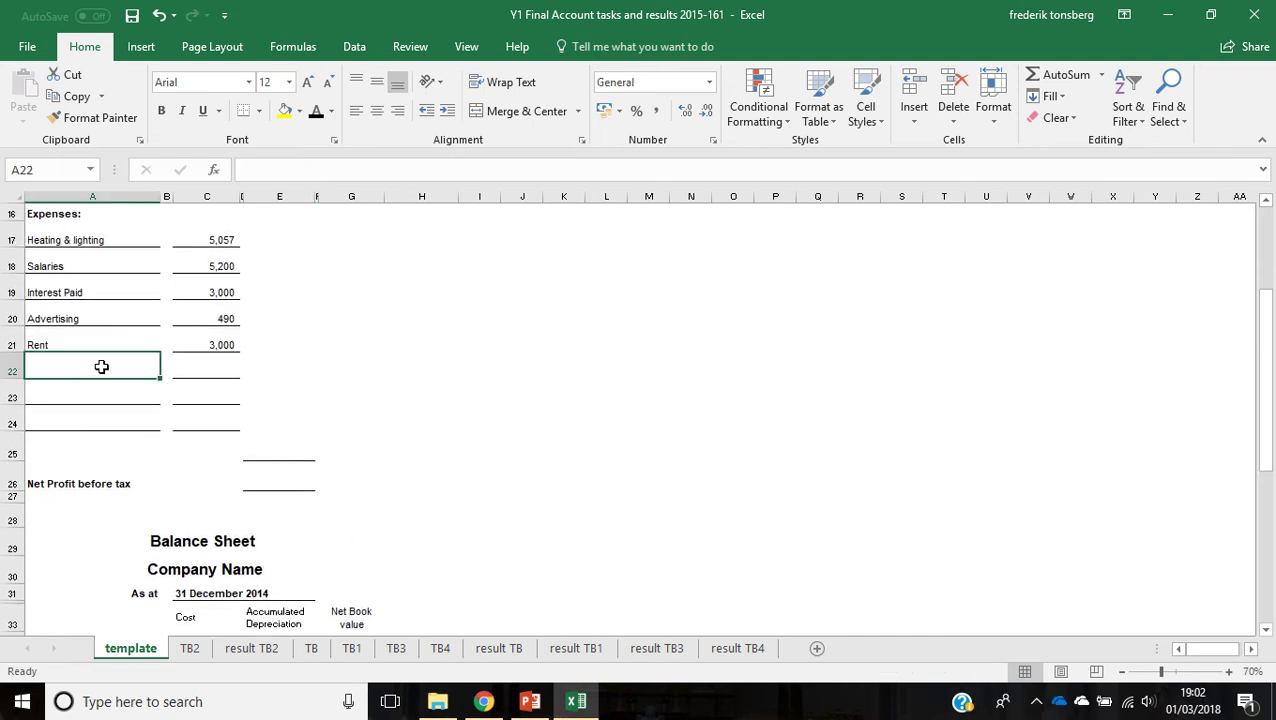
{"action": "type", "text": "Depare"}
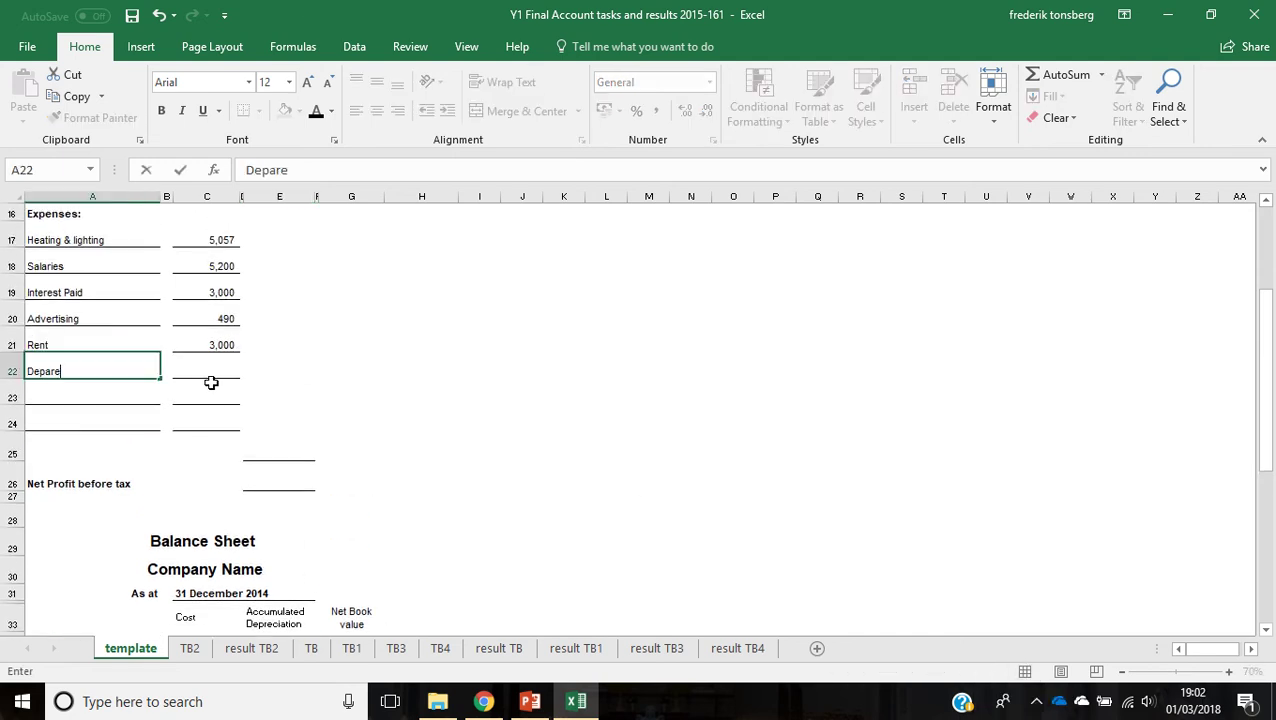
{"action": "type", "text": "iation"}
{"action": "left_click", "coordinate": [211, 382]}
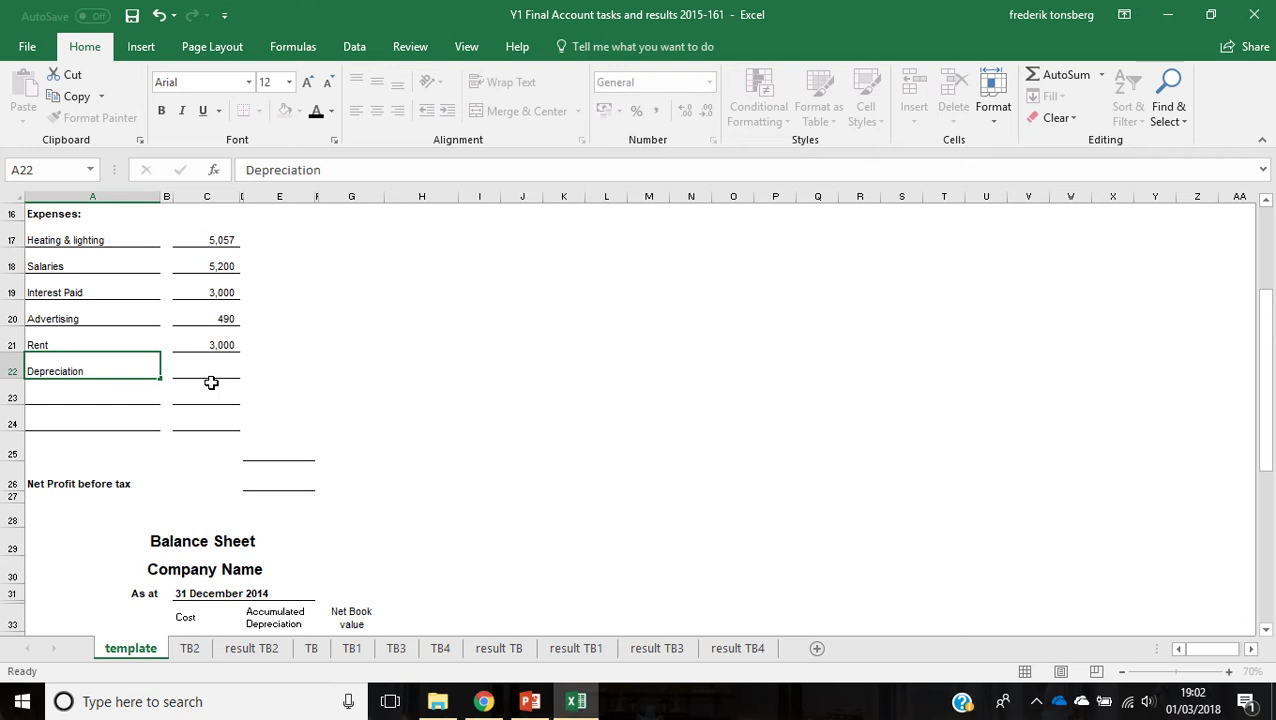
{"action": "type", "text": "="}
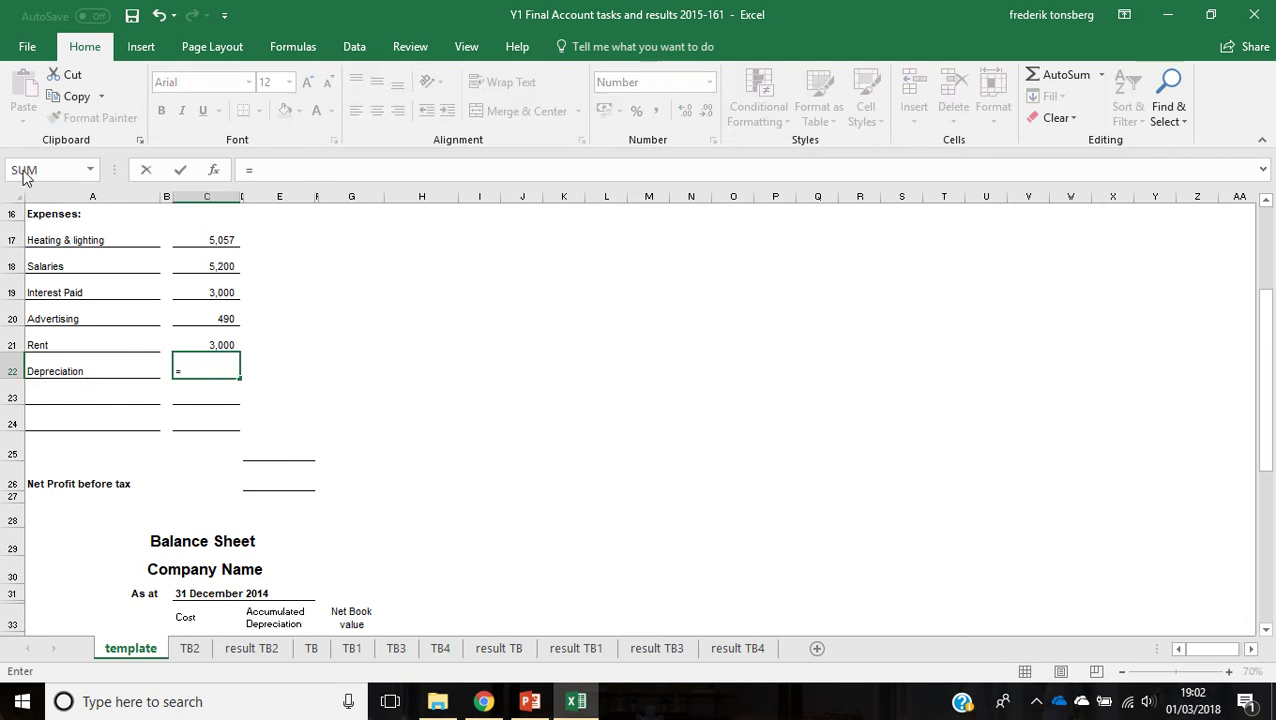
{"action": "scroll", "coordinate": [243, 377], "scroll_direction": "down", "scroll_amount": 4}
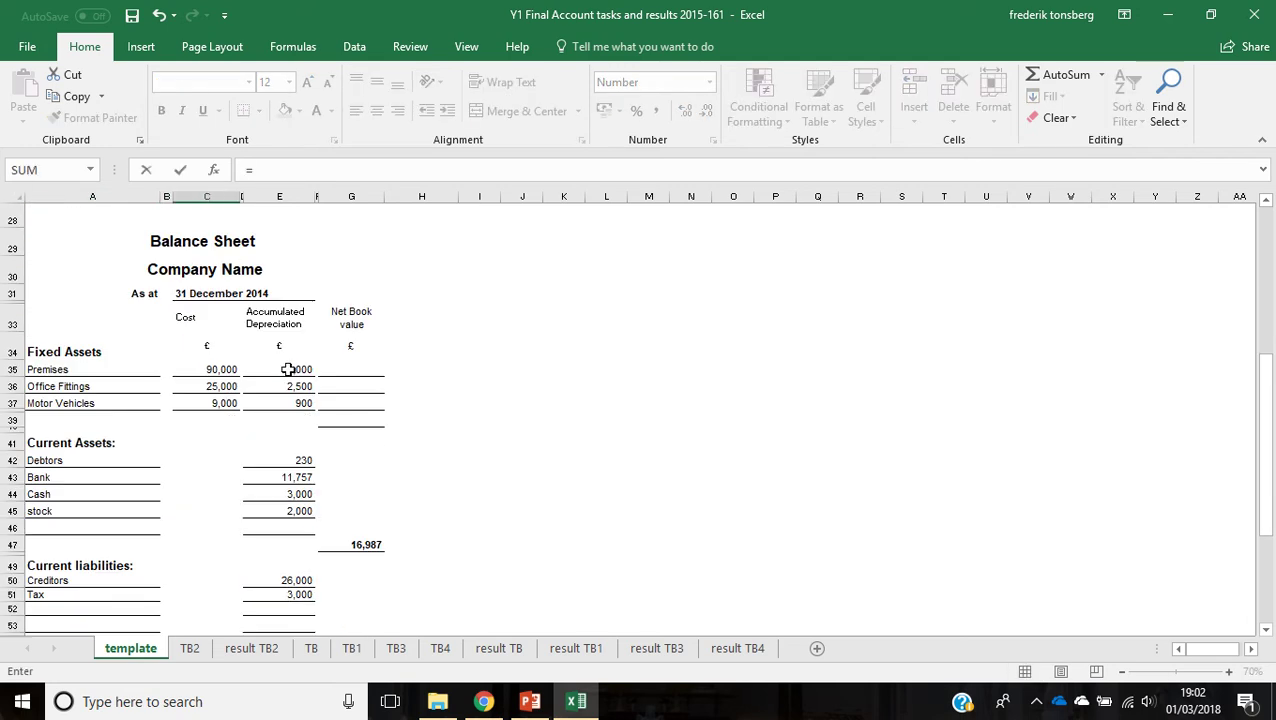
{"action": "left_click", "coordinate": [291, 369]}
{"action": "type", "text": "+"}
{"action": "left_click", "coordinate": [293, 386]}
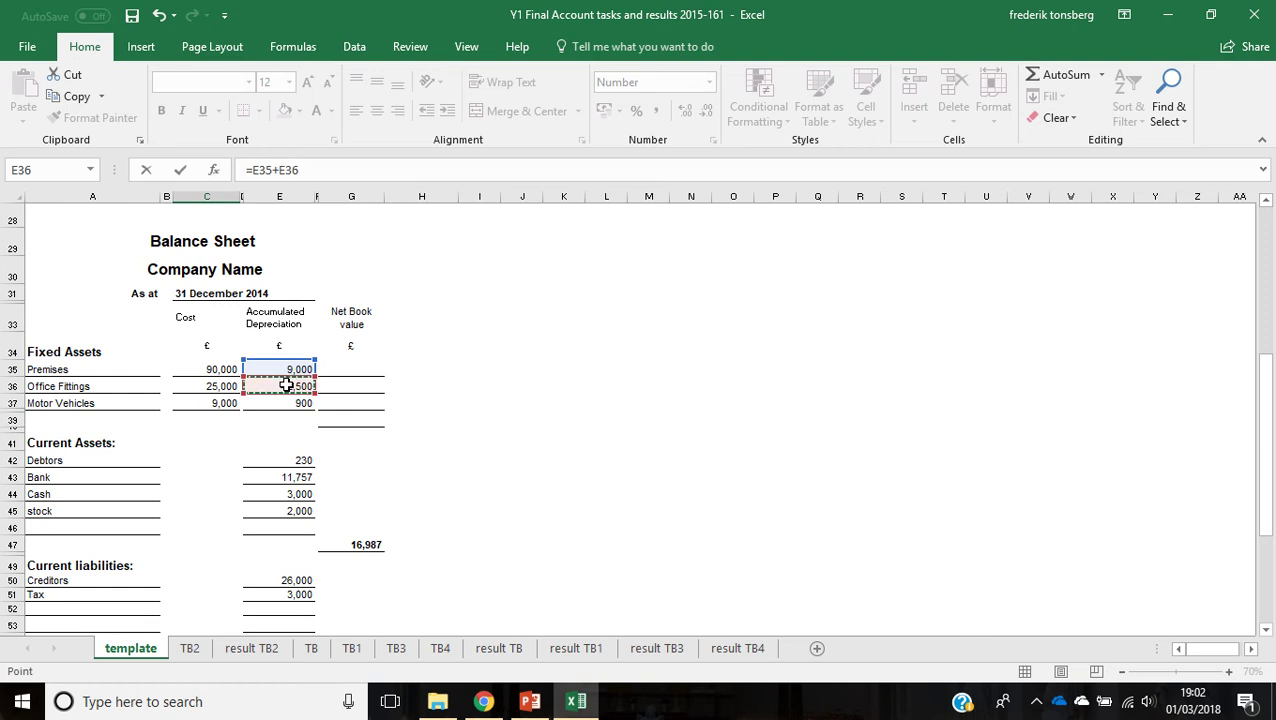
{"action": "type", "text": "+"}
{"action": "left_click", "coordinate": [293, 403]}
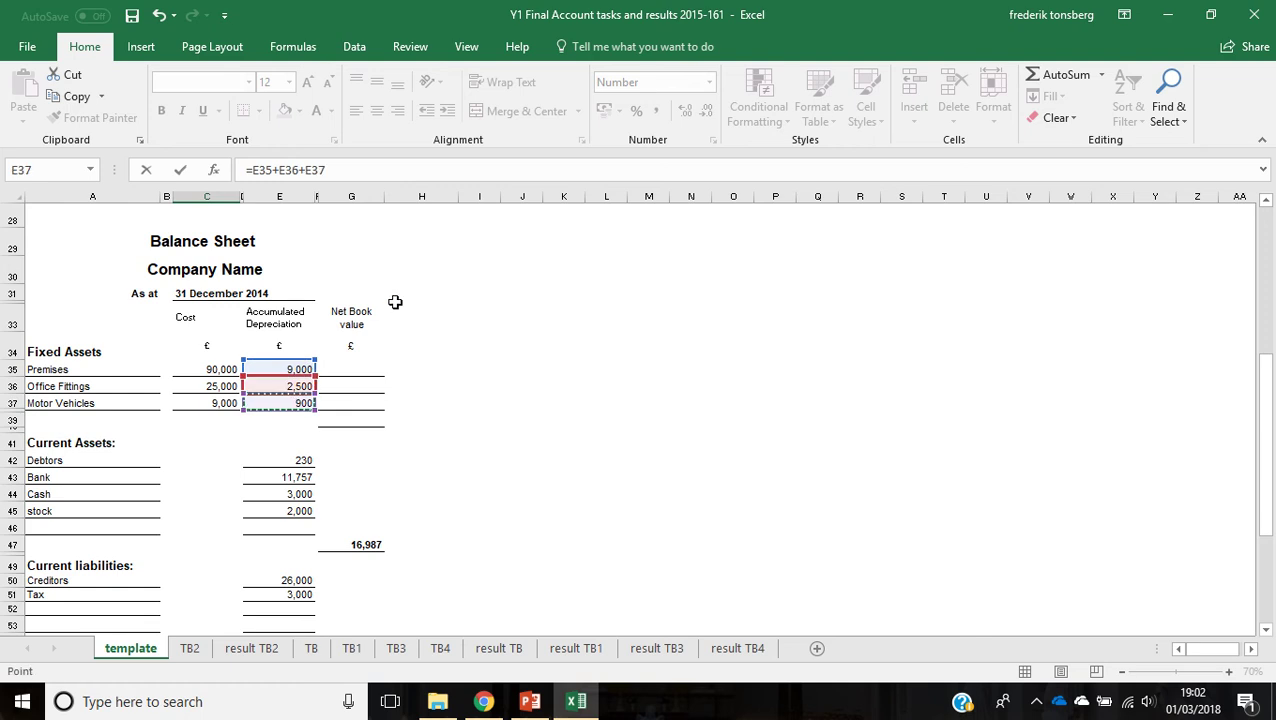
{"action": "key", "text": "Return"}
- Verify the C22 depreciation expense formula shows 12,400
{"action": "scroll", "coordinate": [291, 400], "scroll_direction": "up", "scroll_amount": 3}
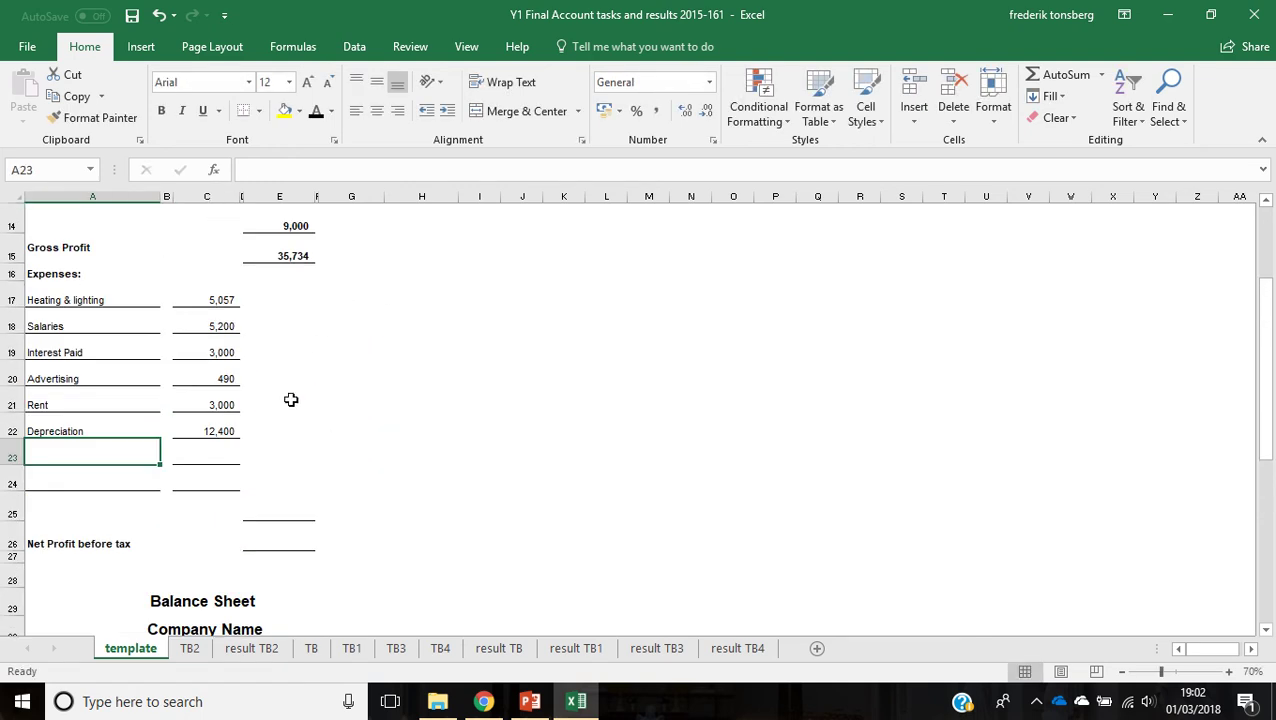
{"action": "left_click", "coordinate": [222, 431]}
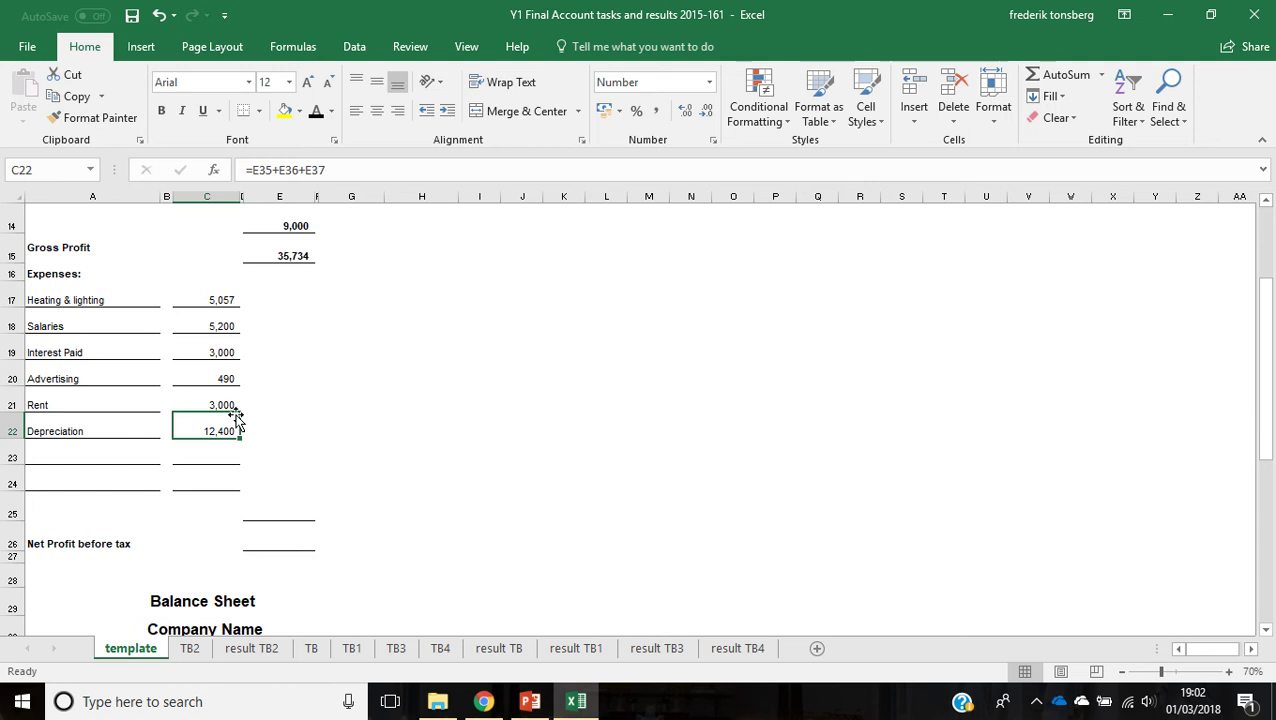
{"action": "scroll", "coordinate": [233, 414], "scroll_direction": "down", "scroll_amount": 5}
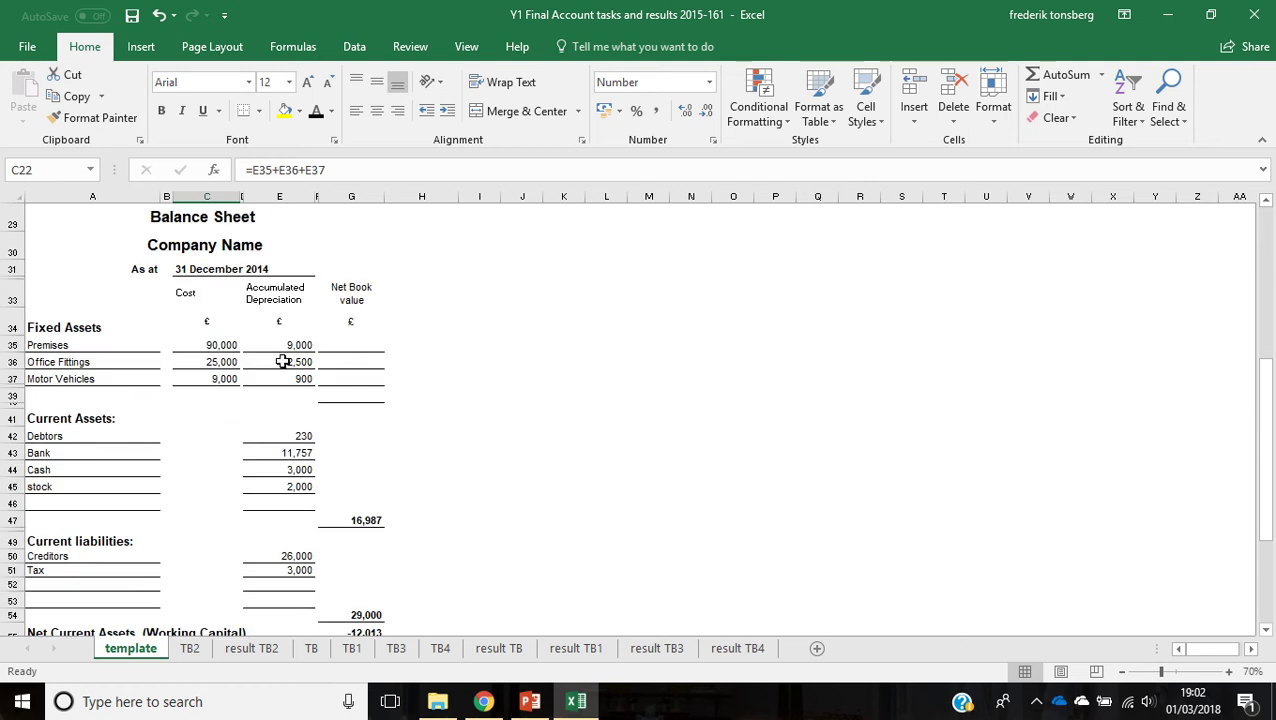
{"action": "left_click_drag", "start_coordinate": [285, 346], "coordinate": [285, 380]}
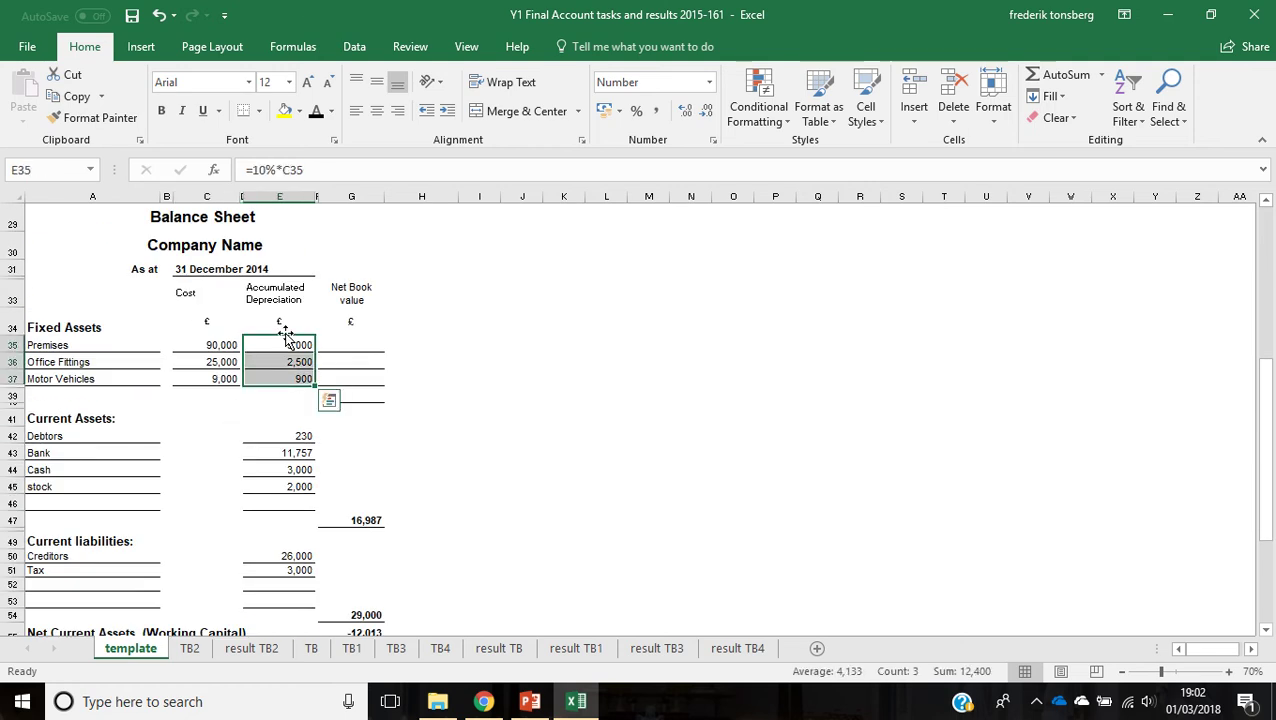
{"action": "scroll", "coordinate": [237, 353], "scroll_direction": "up", "scroll_amount": 4}
{"action": "left_click", "coordinate": [219, 349]}
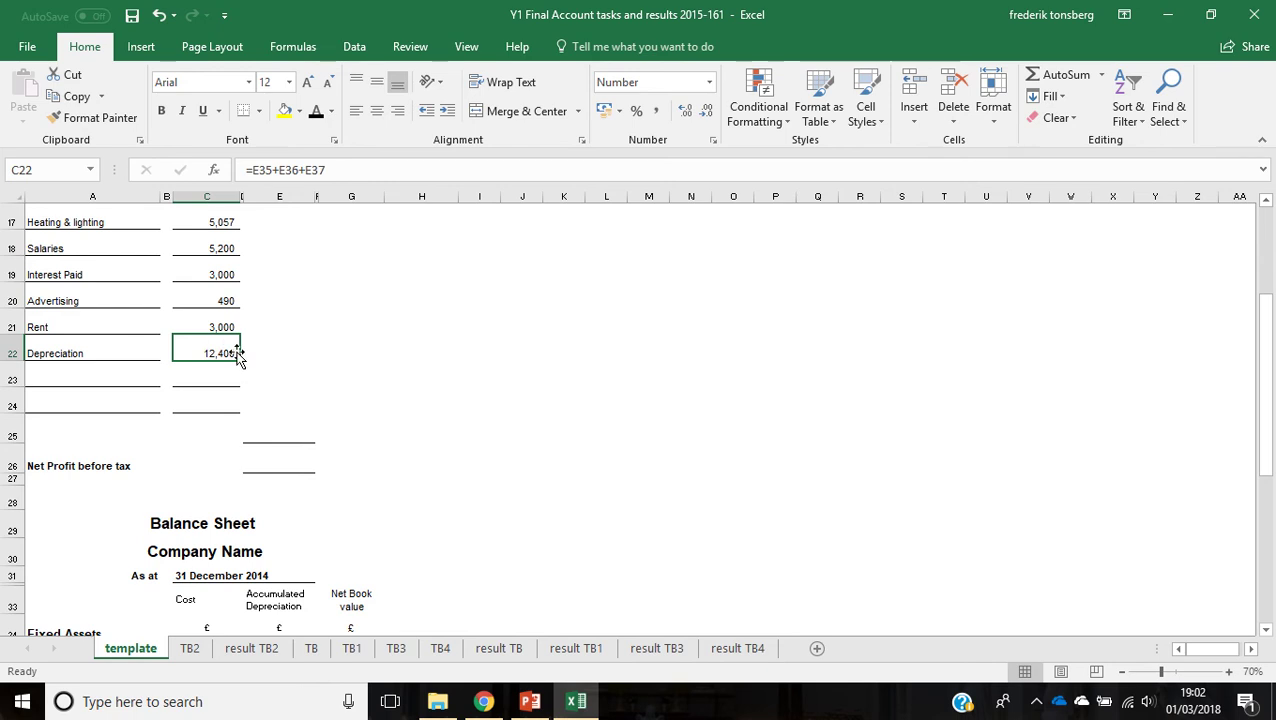
- Enter =C35-E35 in G35 and fill down to G37: 81,000, 22,500 and 8,100
{"action": "scroll", "coordinate": [313, 360], "scroll_direction": "down", "scroll_amount": 3}
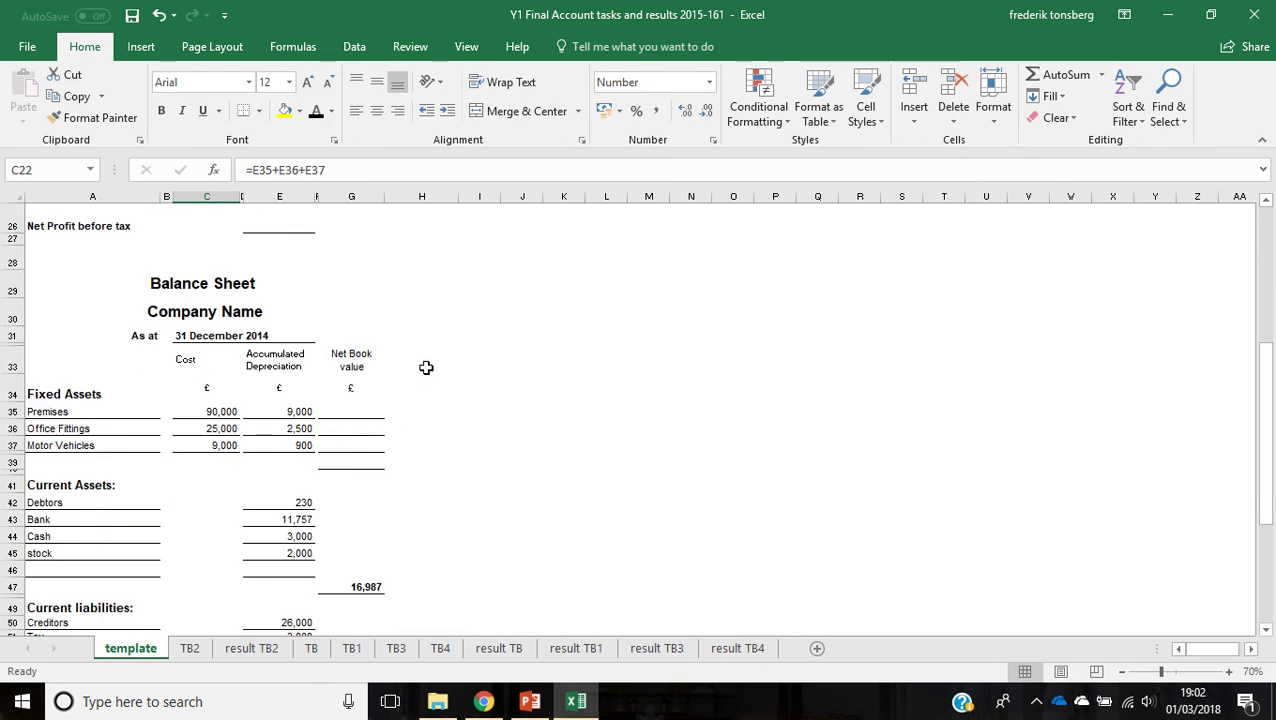
{"action": "left_click", "coordinate": [365, 408]}
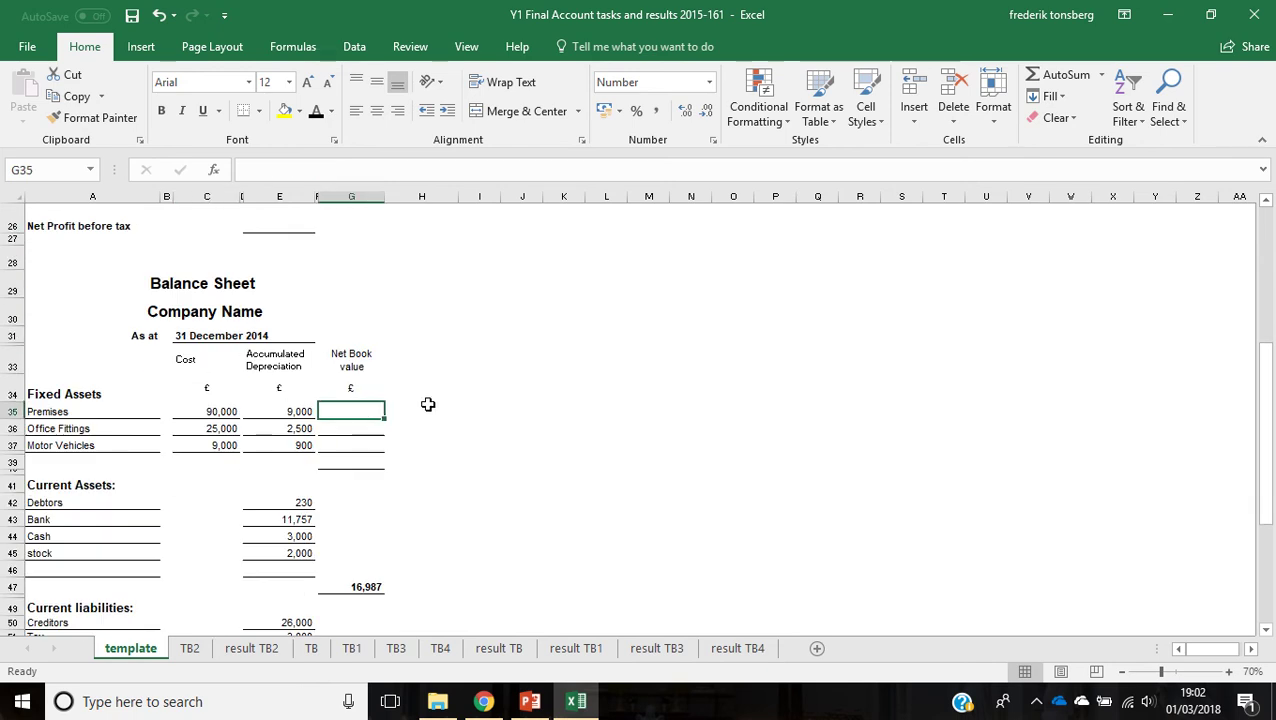
{"action": "type", "text": "="}
{"action": "left_click", "coordinate": [212, 409]}
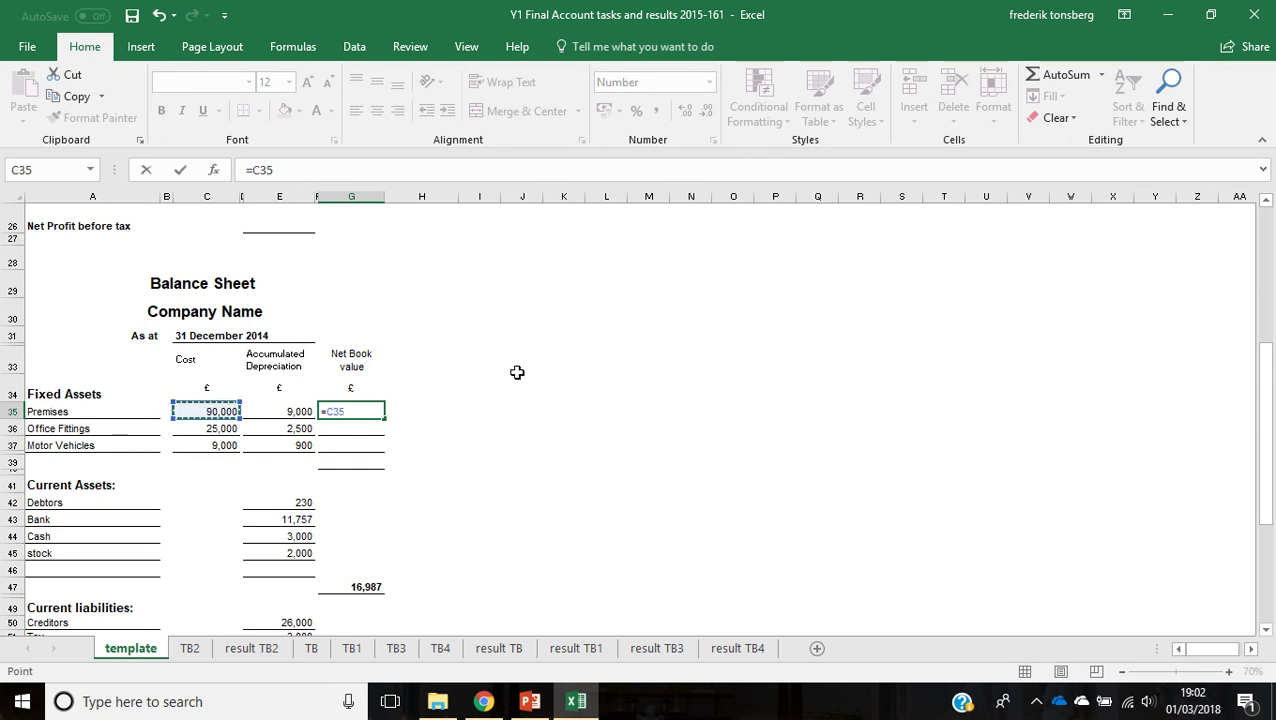
{"action": "type", "text": "-"}
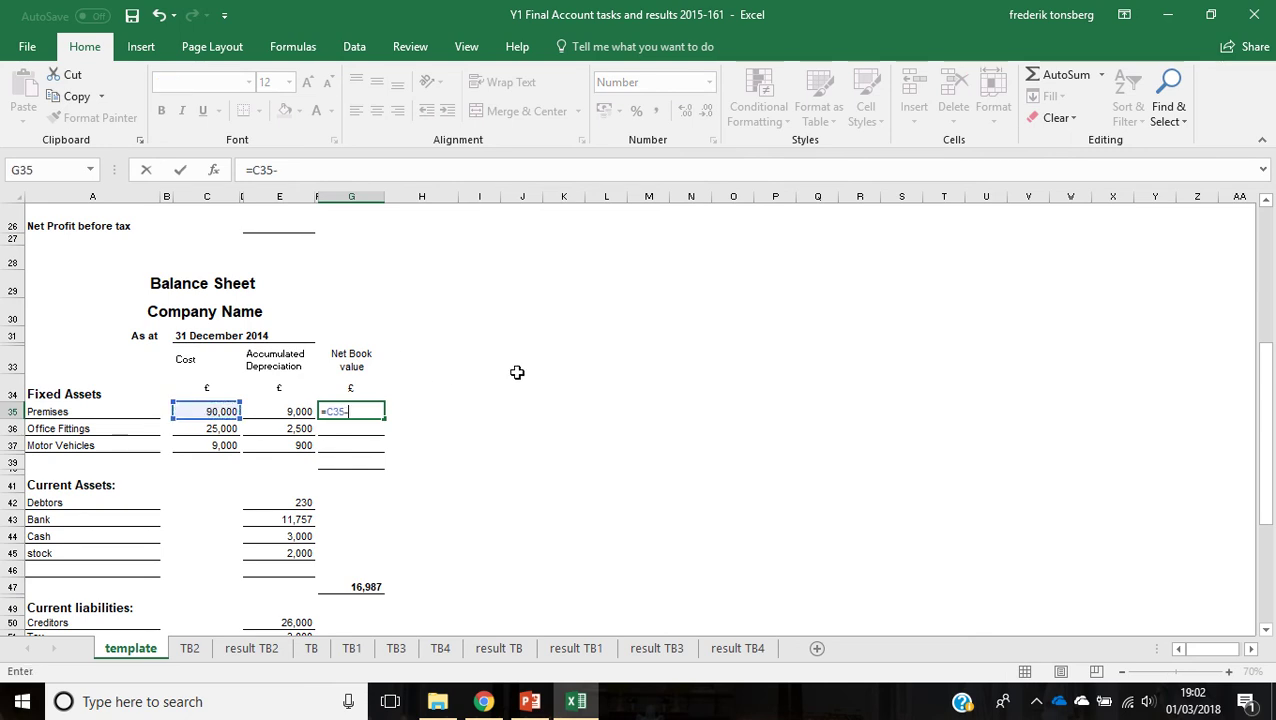
{"action": "left_click", "coordinate": [300, 408]}
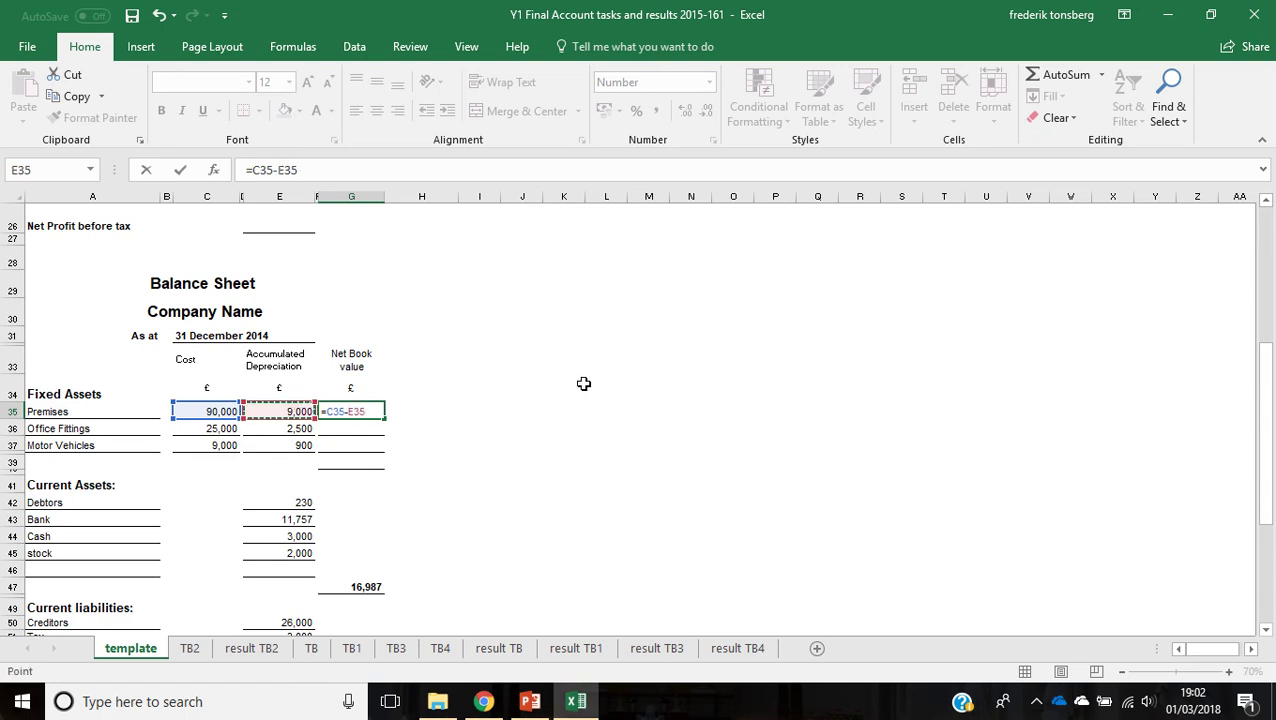
{"action": "key", "text": "Return"}
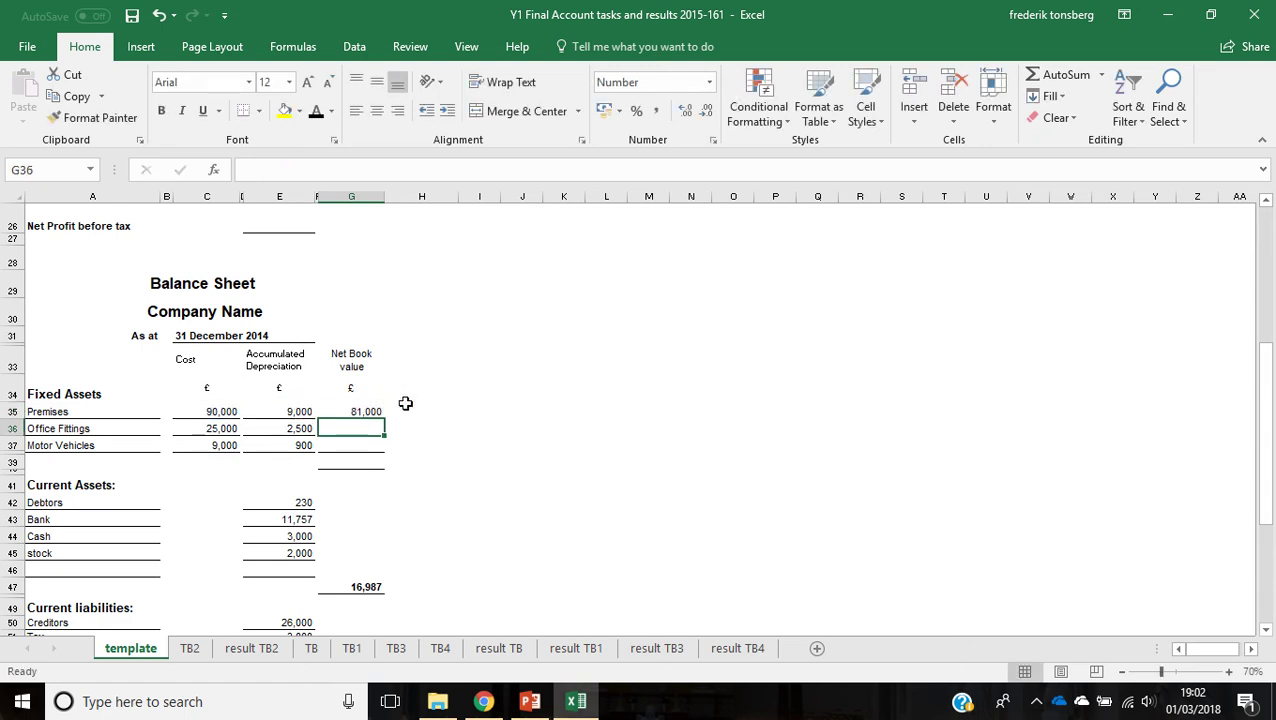
{"action": "left_click", "coordinate": [365, 409]}
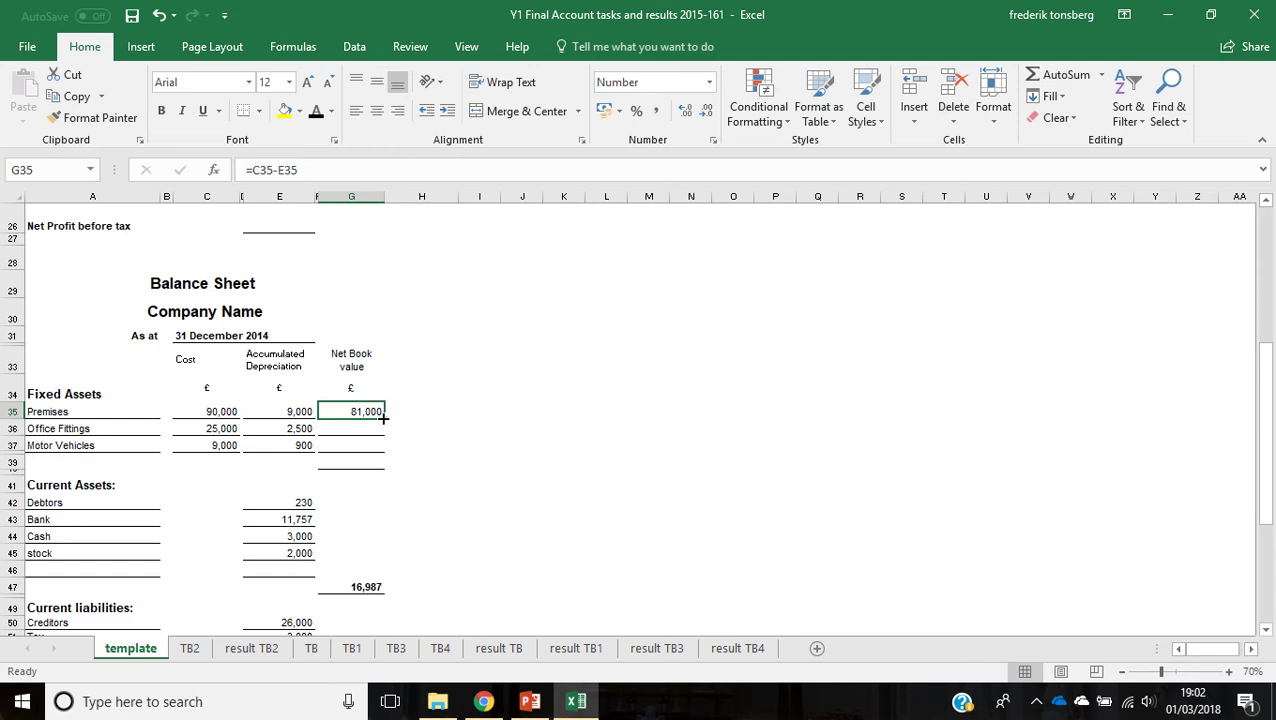
{"action": "left_click_drag", "start_coordinate": [383, 419], "coordinate": [385, 454]}
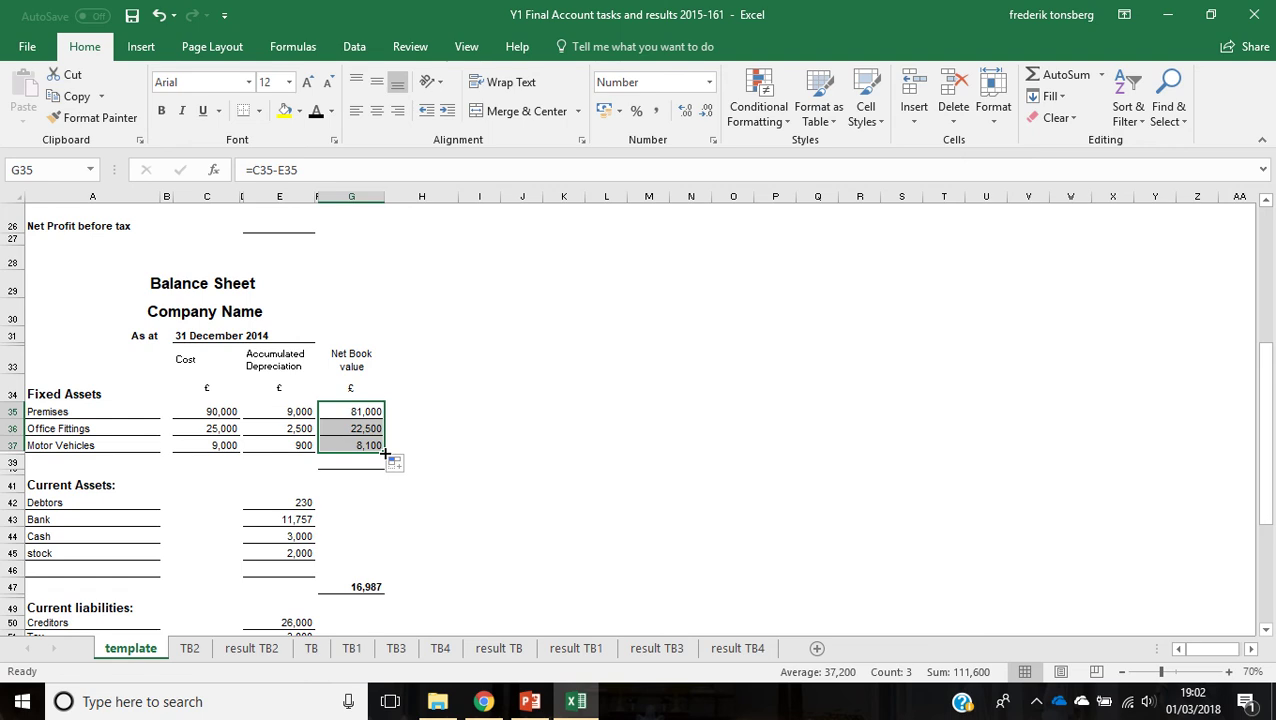
- Total the net book values in G39 with =G35+G36+G37, giving 111,600
{"action": "left_click", "coordinate": [360, 462]}
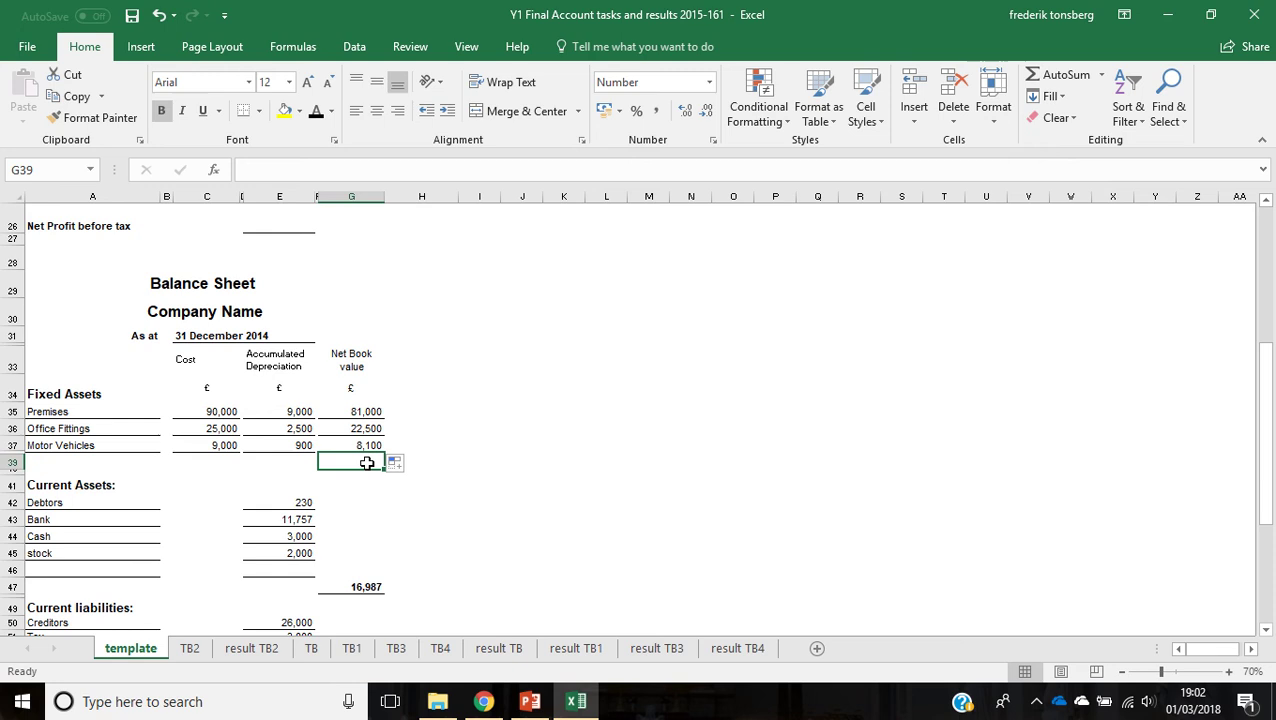
{"action": "type", "text": "="}
{"action": "left_click", "coordinate": [364, 410]}
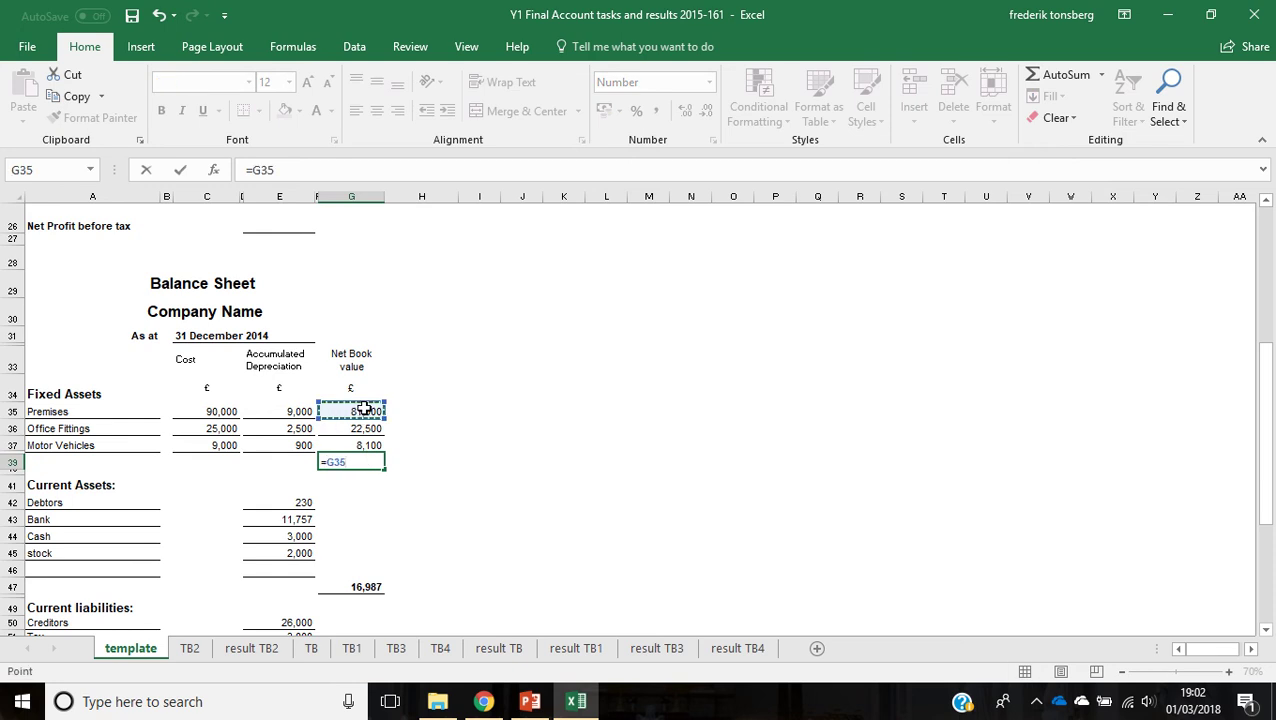
{"action": "type", "text": "+"}
{"action": "left_click", "coordinate": [370, 428]}
{"action": "type", "text": "+"}
{"action": "left_click", "coordinate": [370, 445]}
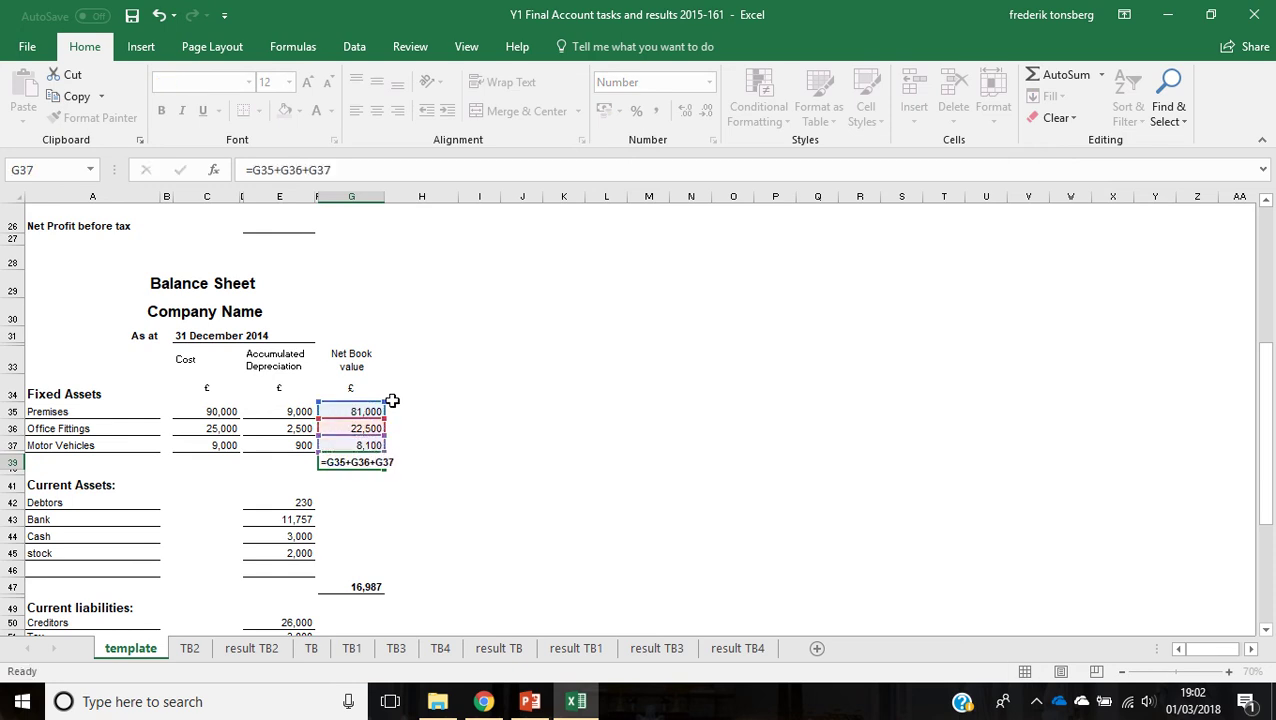
{"action": "key", "text": "Return"}
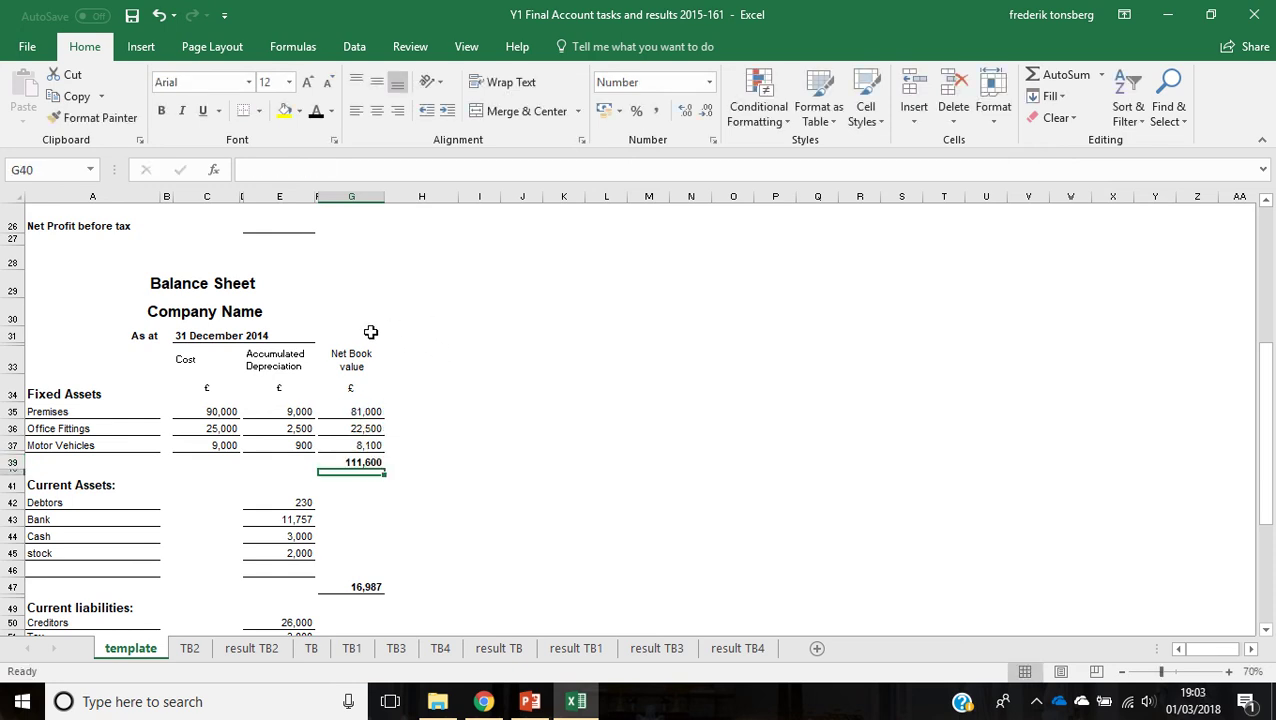
{"action": "scroll", "coordinate": [370, 319], "scroll_direction": "up", "scroll_amount": 6}
{"action": "scroll", "coordinate": [369, 341], "scroll_direction": "down", "scroll_amount": 1}
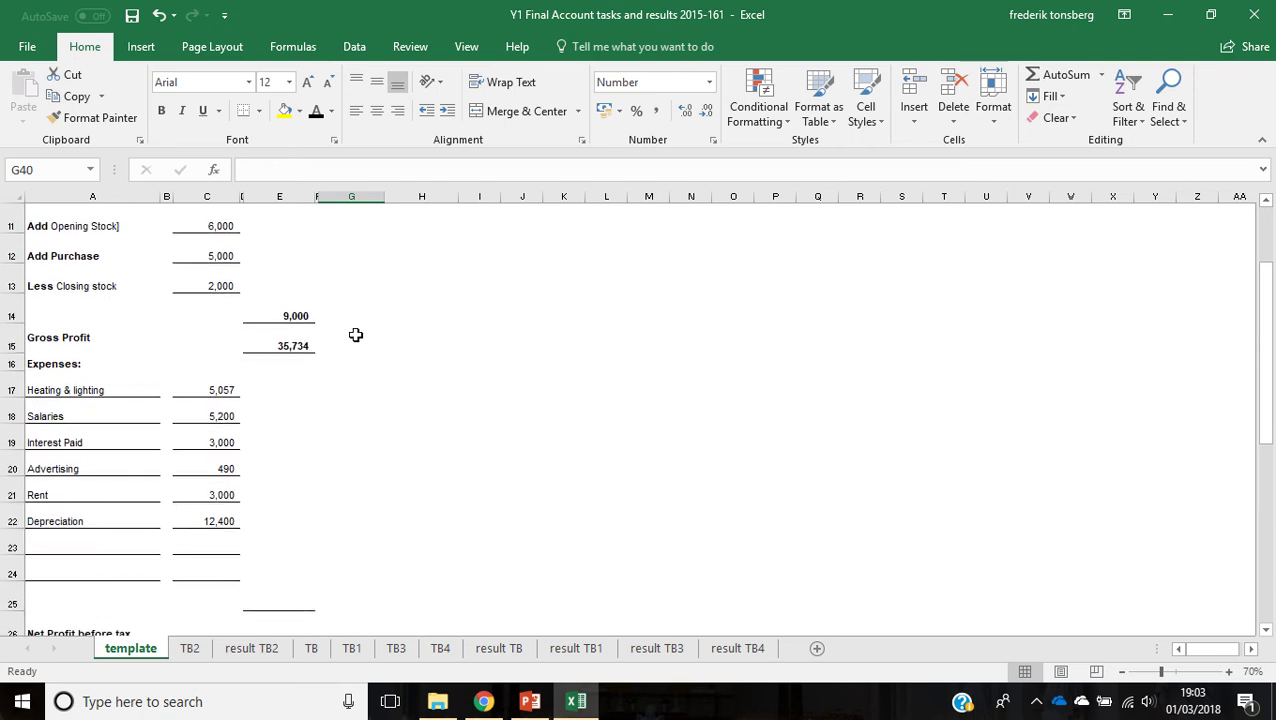
{"action": "scroll", "coordinate": [355, 335], "scroll_direction": "up", "scroll_amount": 3}
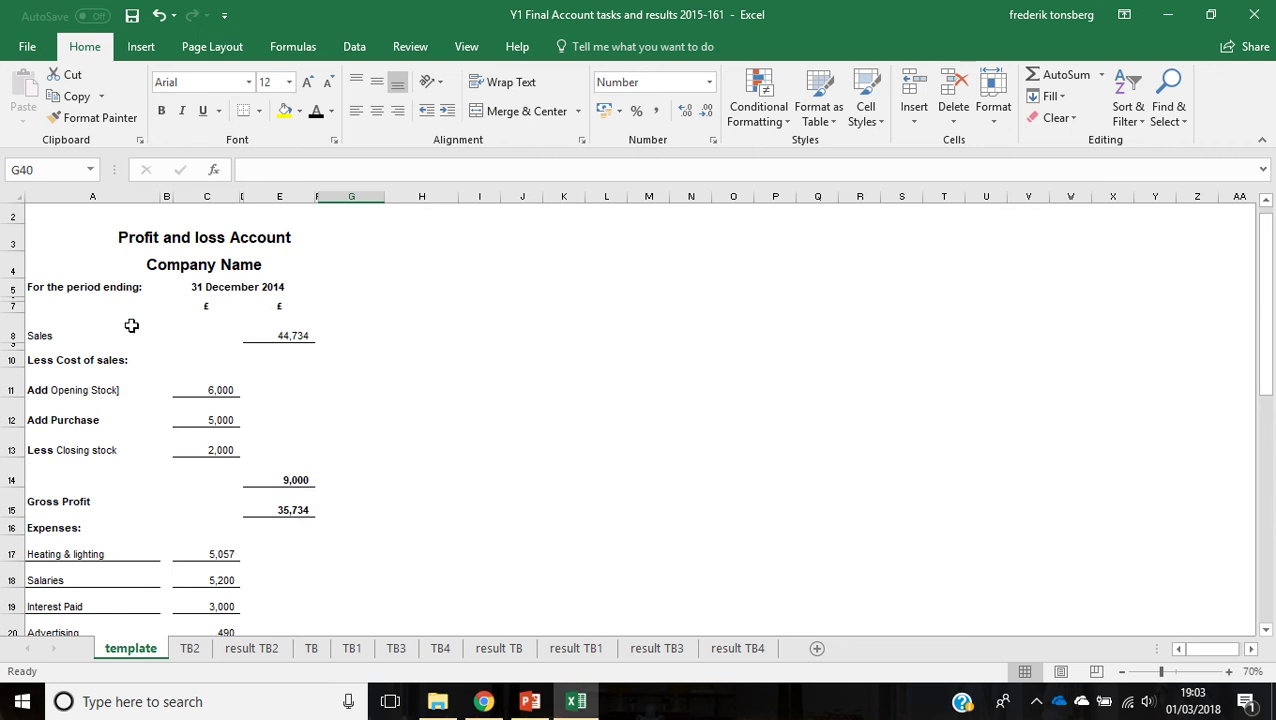
{"action": "scroll", "coordinate": [365, 414], "scroll_direction": "down", "scroll_amount": 5}
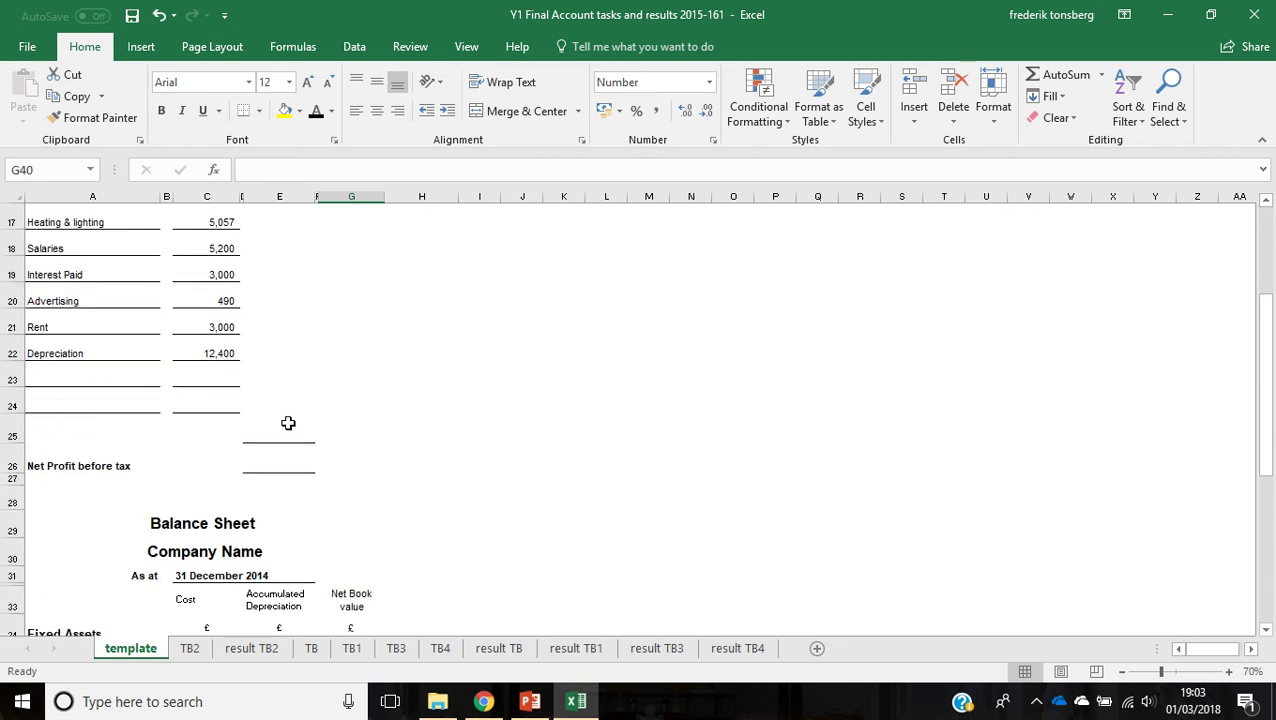
- AutoSum expenses C17:C24 into E25, giving 29,147
{"action": "left_click", "coordinate": [287, 424]}
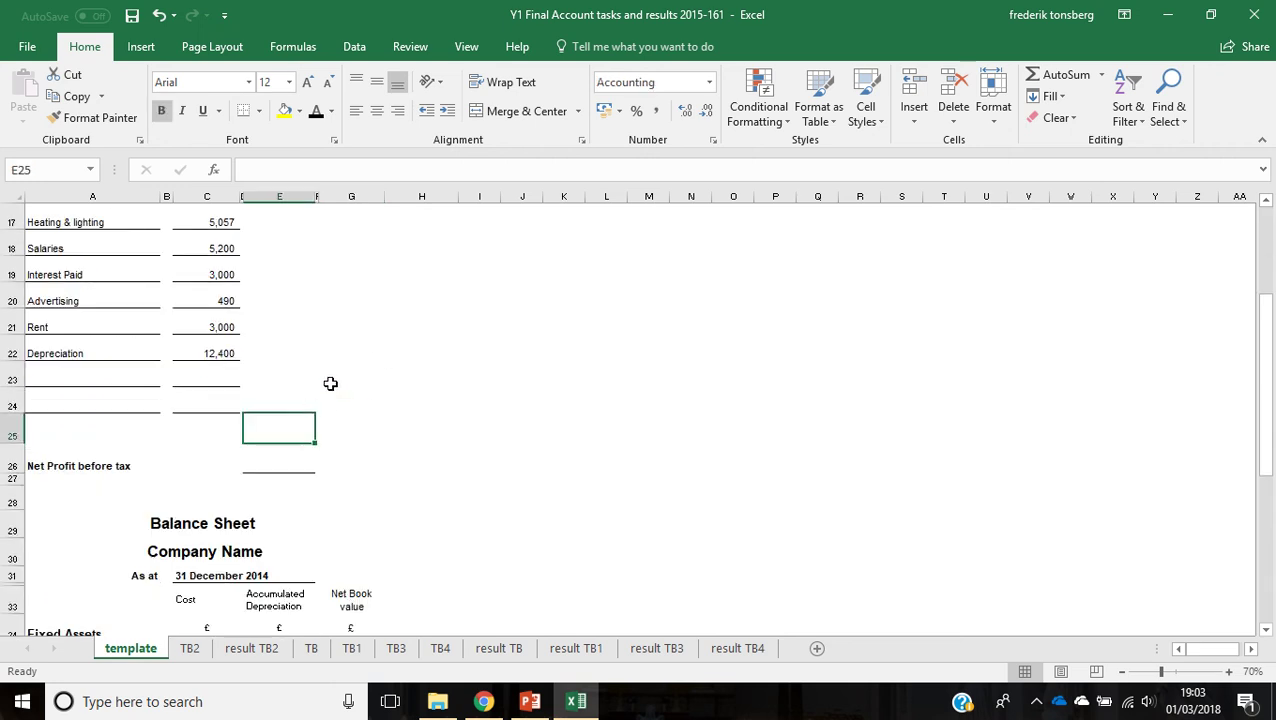
{"action": "left_click", "coordinate": [1060, 75]}
{"action": "scroll", "coordinate": [305, 370], "scroll_direction": "up", "scroll_amount": 2}
{"action": "left_click_drag", "start_coordinate": [215, 390], "coordinate": [219, 578]}
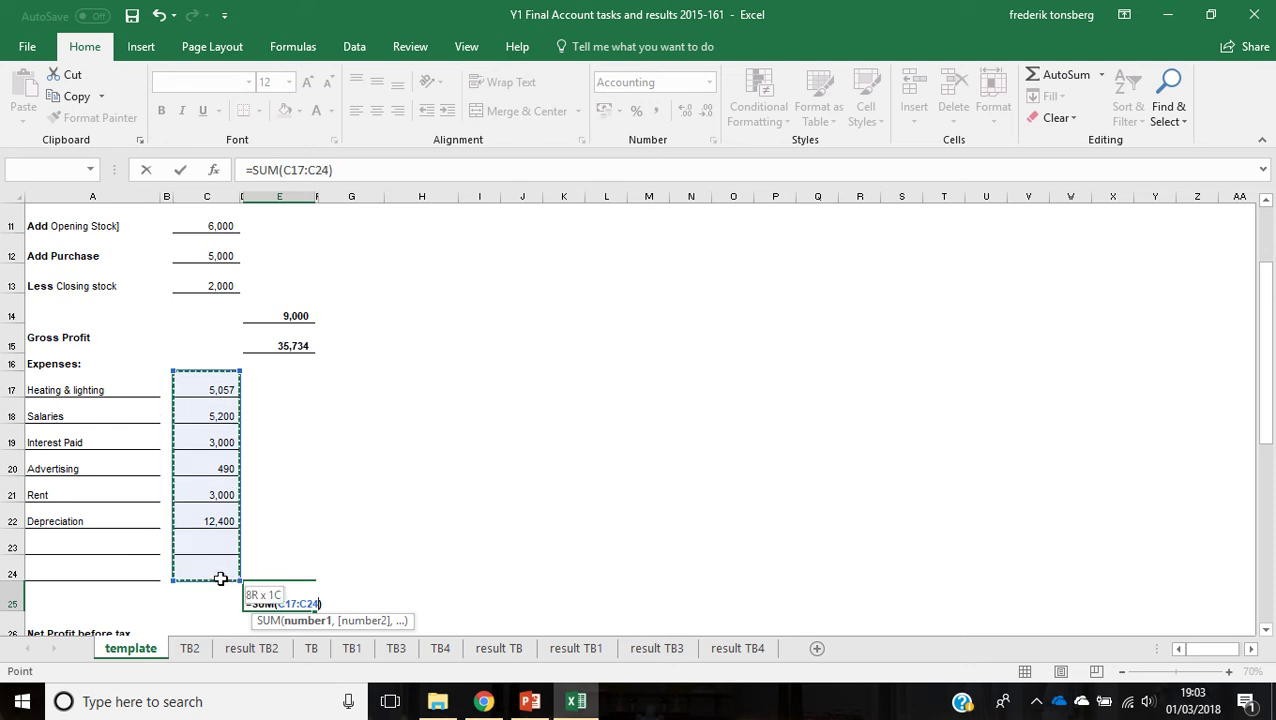
{"action": "key", "text": "Return"}
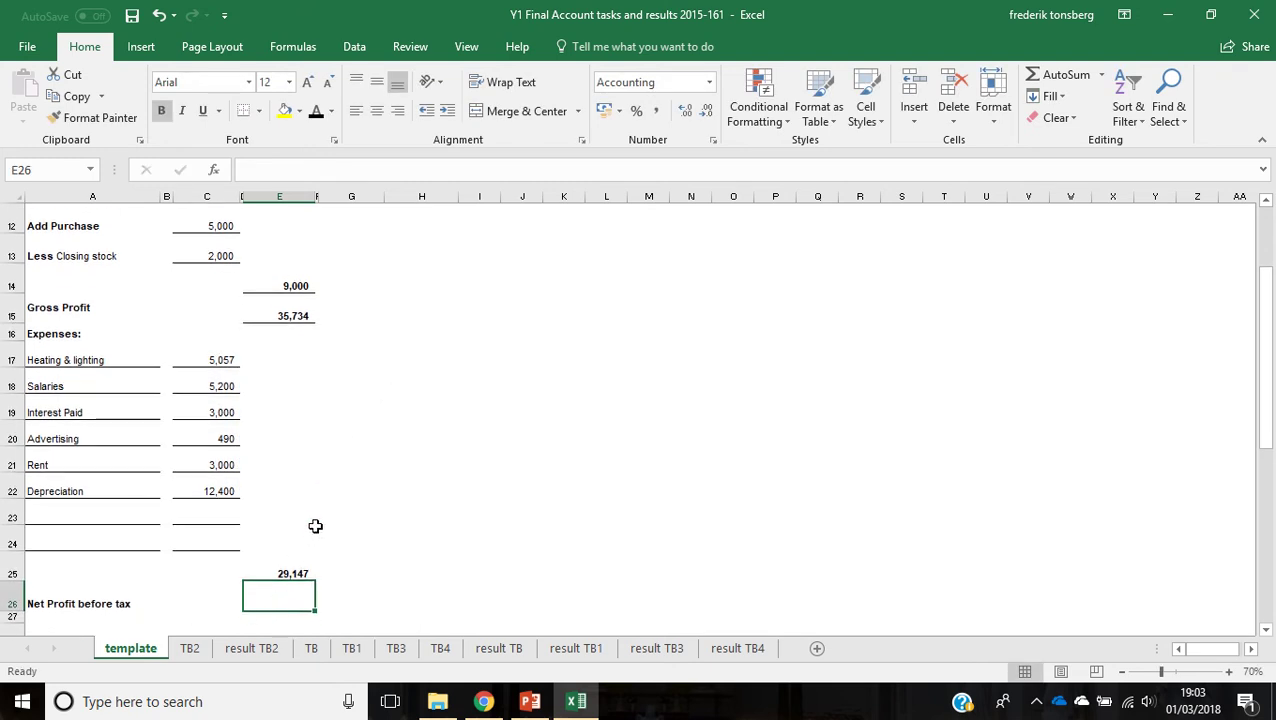
- Enter =E15-E25 in E26 for net profit before tax of 6,587
{"action": "type", "text": "="}
{"action": "left_click", "coordinate": [297, 316]}
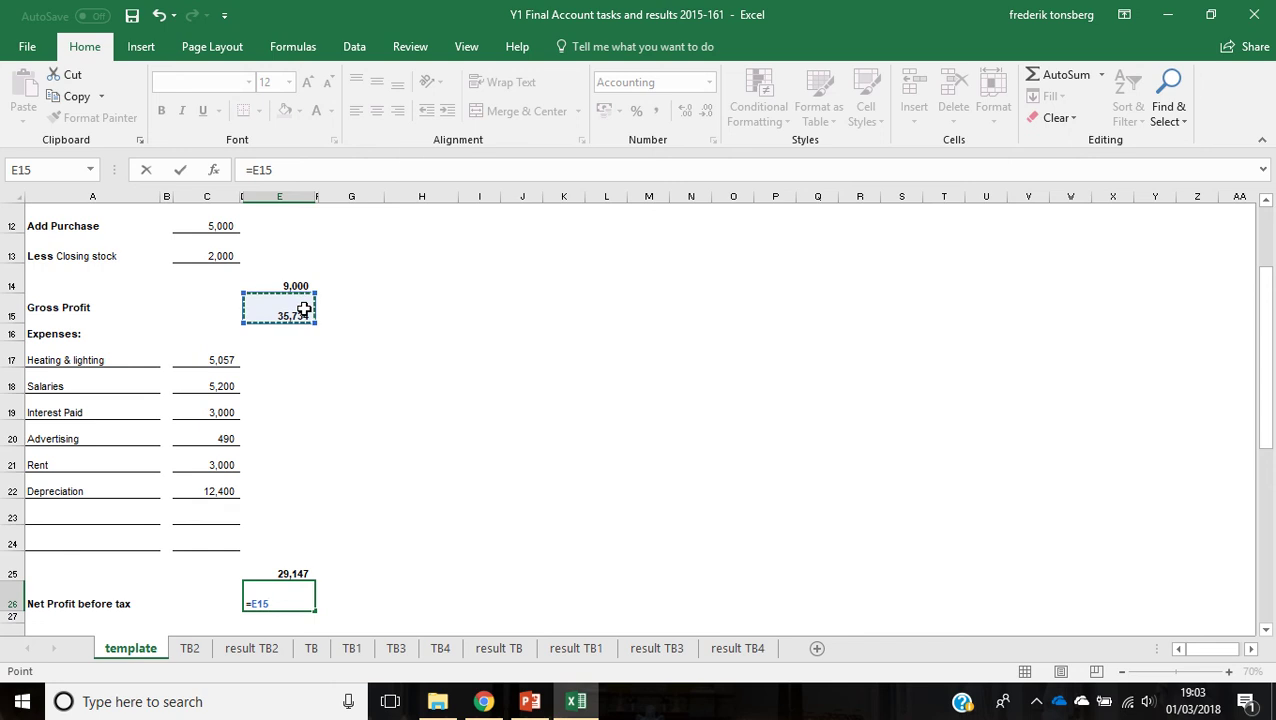
{"action": "type", "text": "-"}
{"action": "left_click", "coordinate": [291, 572]}
{"action": "key", "text": "Return"}
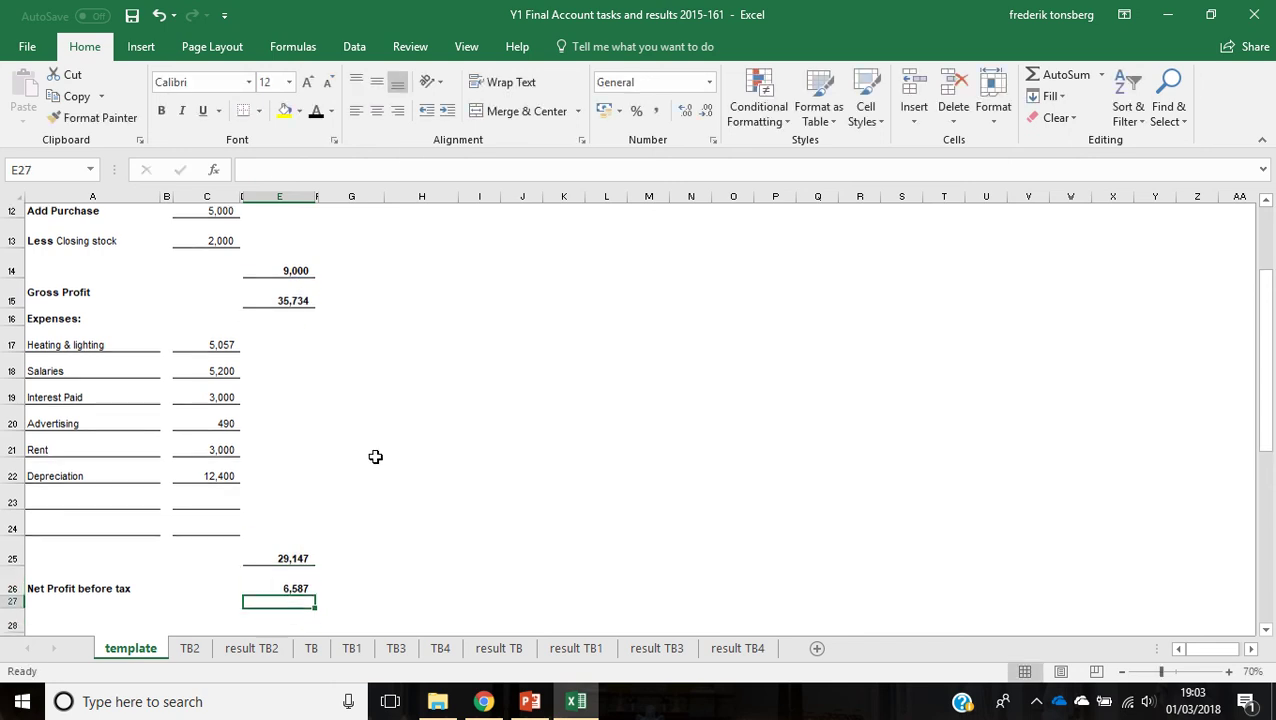
{"action": "scroll", "coordinate": [373, 452], "scroll_direction": "down", "scroll_amount": 2}
- Link Add Net profit in E67 to net profit with =E26, showing 6,587
{"action": "scroll", "coordinate": [285, 440], "scroll_direction": "down", "scroll_amount": 4}
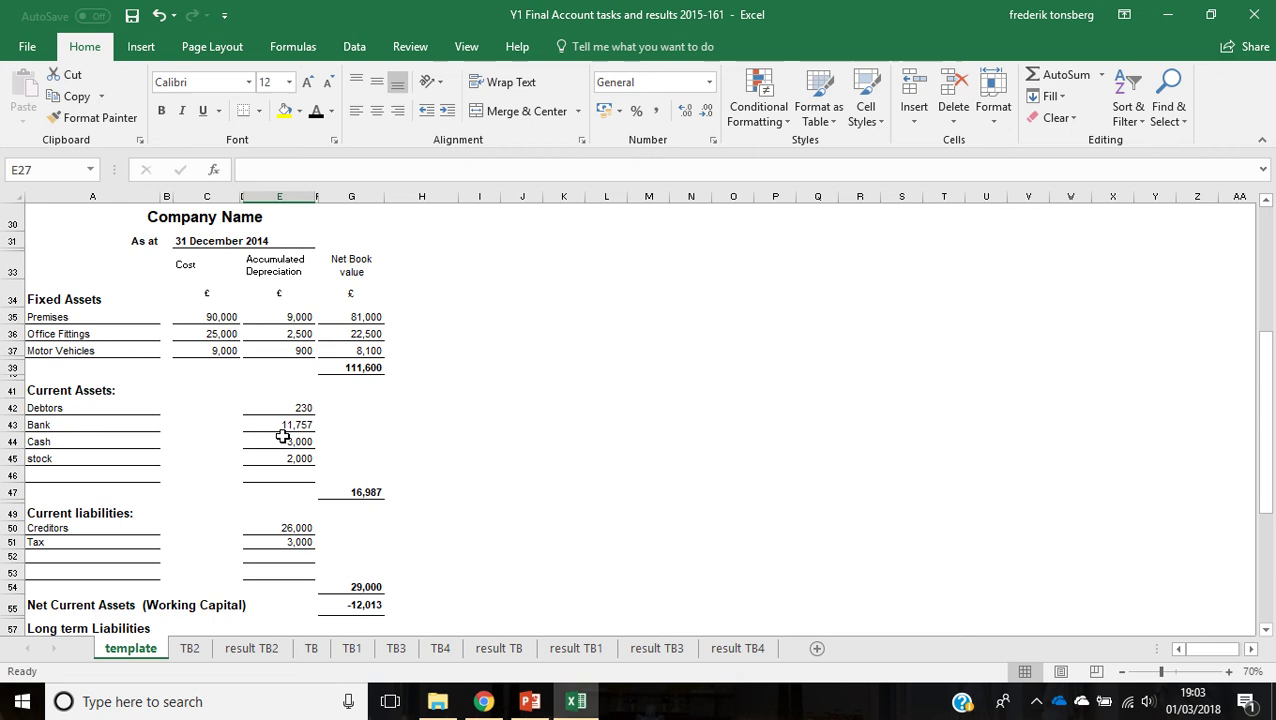
{"action": "scroll", "coordinate": [285, 440], "scroll_direction": "down", "scroll_amount": 5}
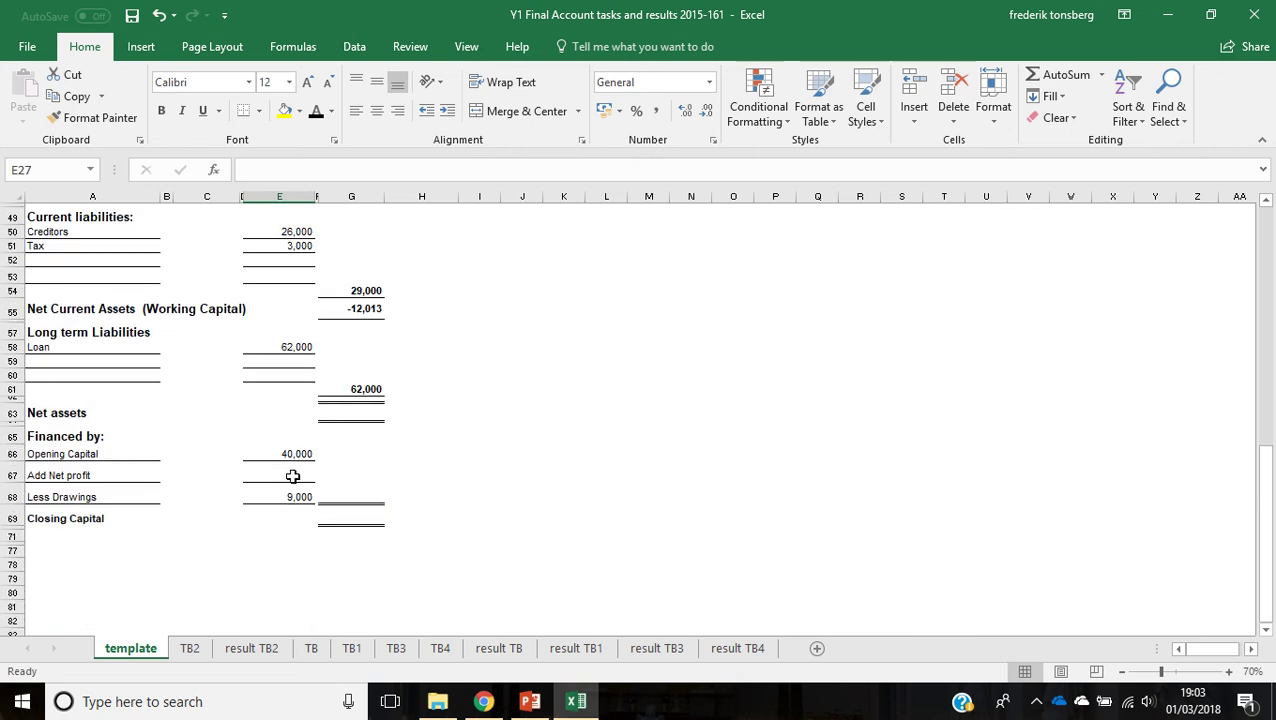
{"action": "left_click", "coordinate": [293, 477]}
{"action": "type", "text": "="}
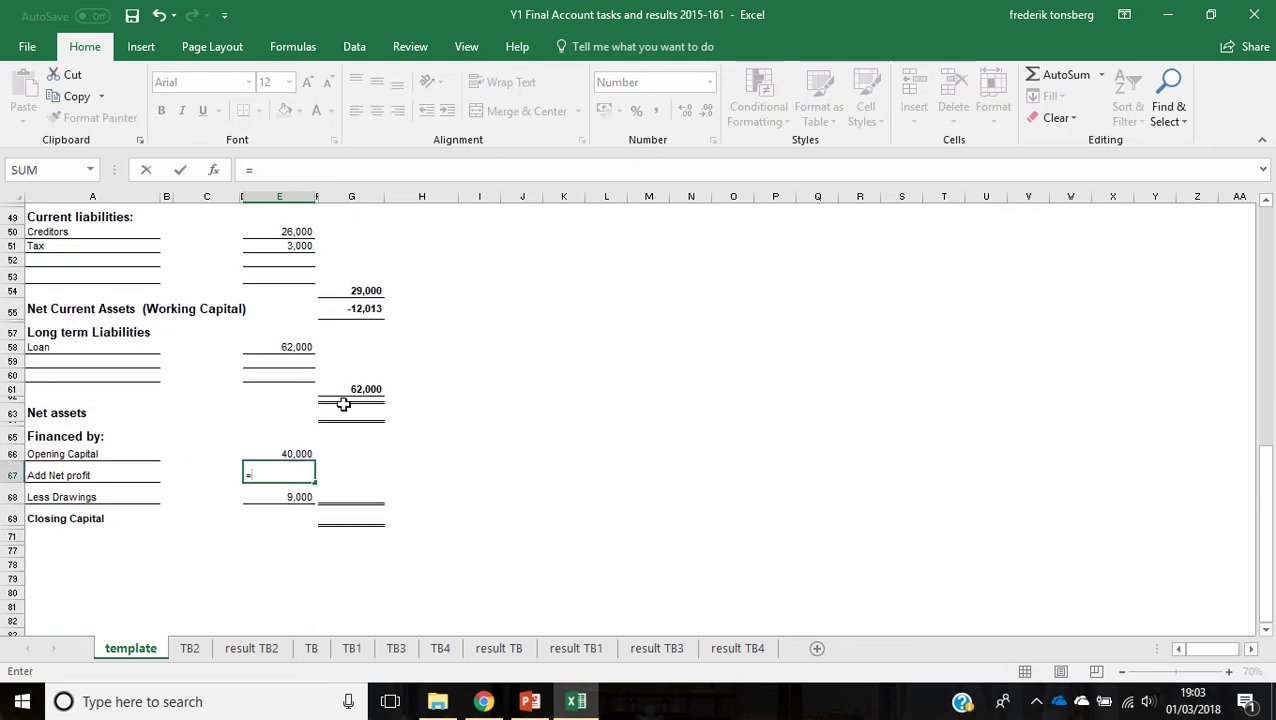
{"action": "scroll", "coordinate": [338, 404], "scroll_direction": "up", "scroll_amount": 7}
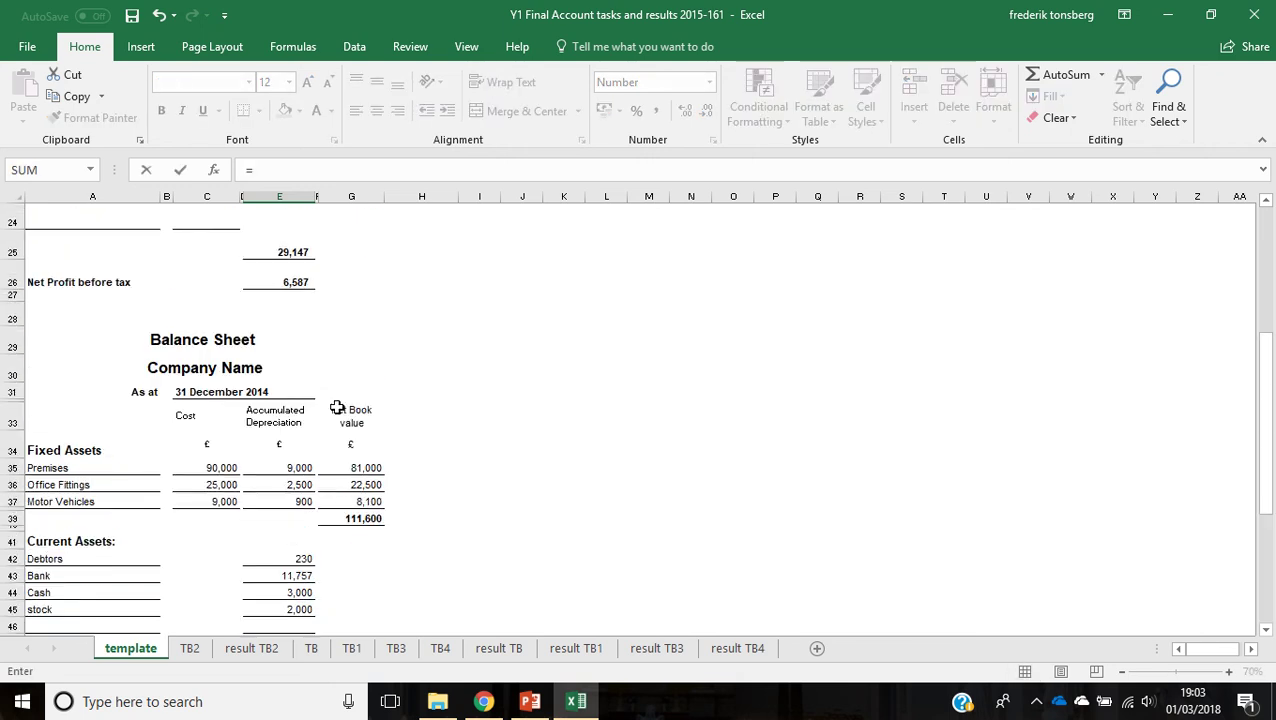
{"action": "left_click", "coordinate": [295, 284]}
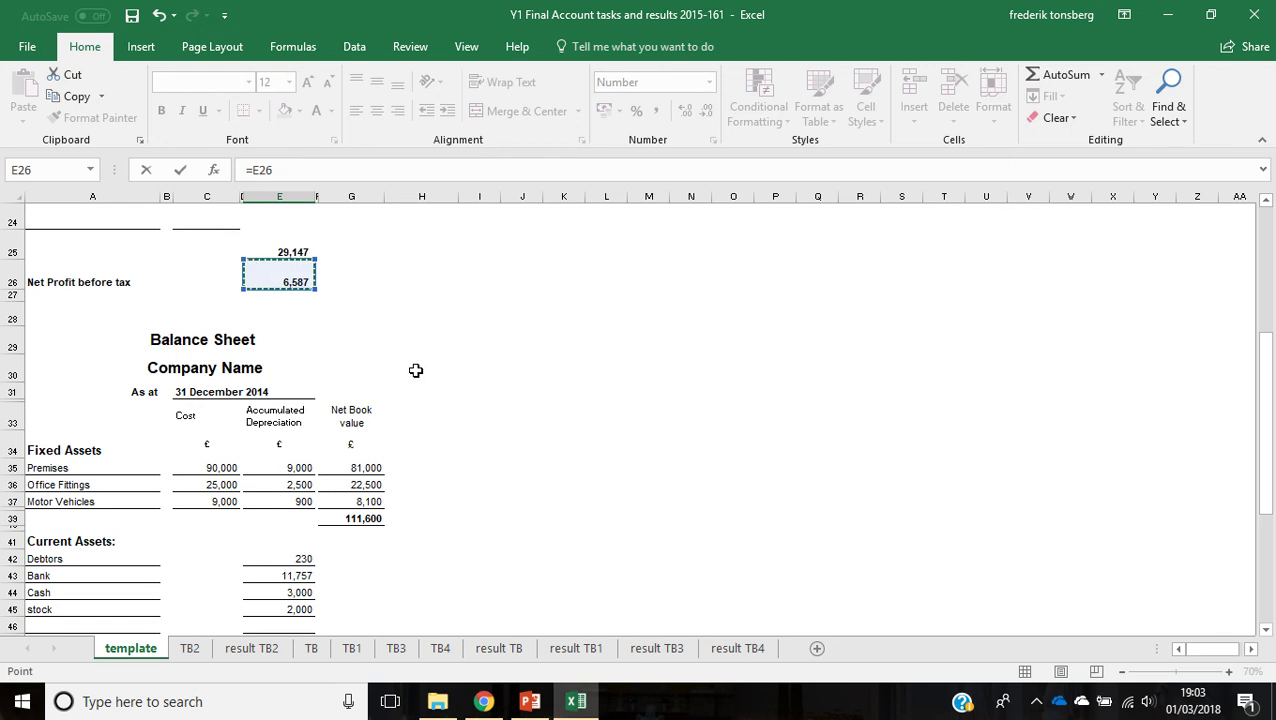
{"action": "scroll", "coordinate": [416, 370], "scroll_direction": "down", "scroll_amount": 5}
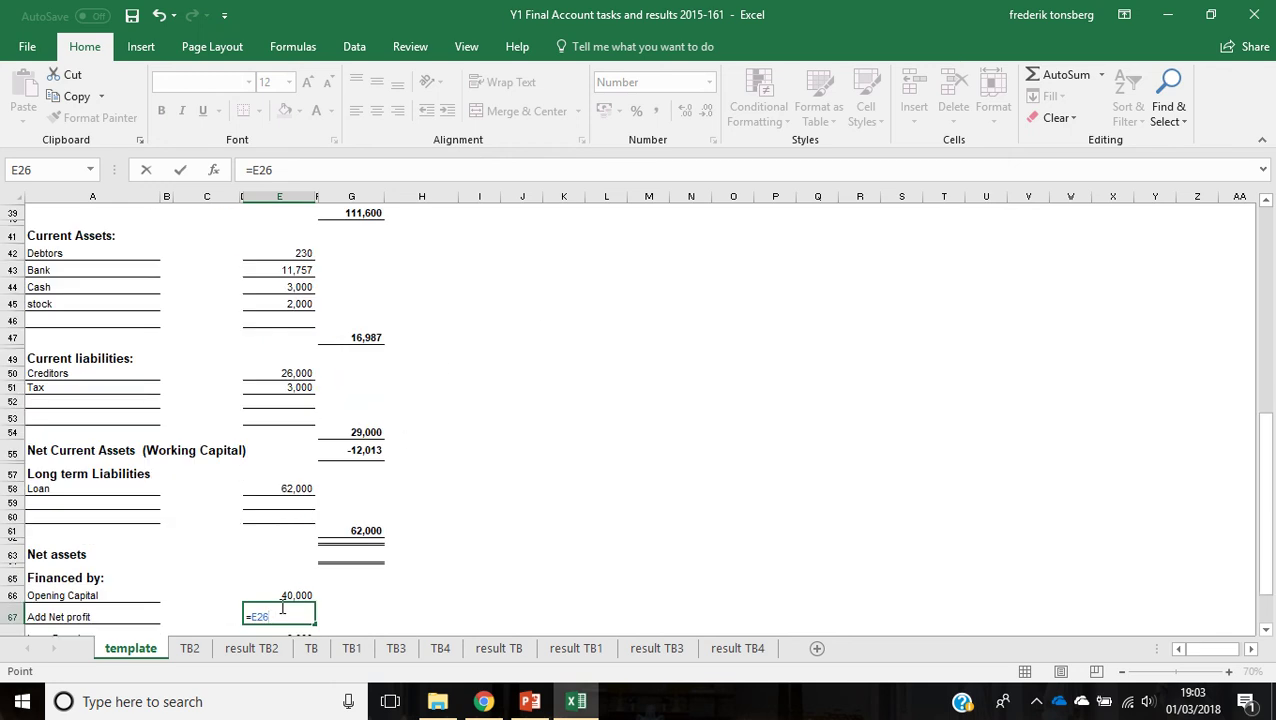
{"action": "scroll", "coordinate": [379, 276], "scroll_direction": "up", "scroll_amount": 4}
{"action": "key", "text": "Return"}
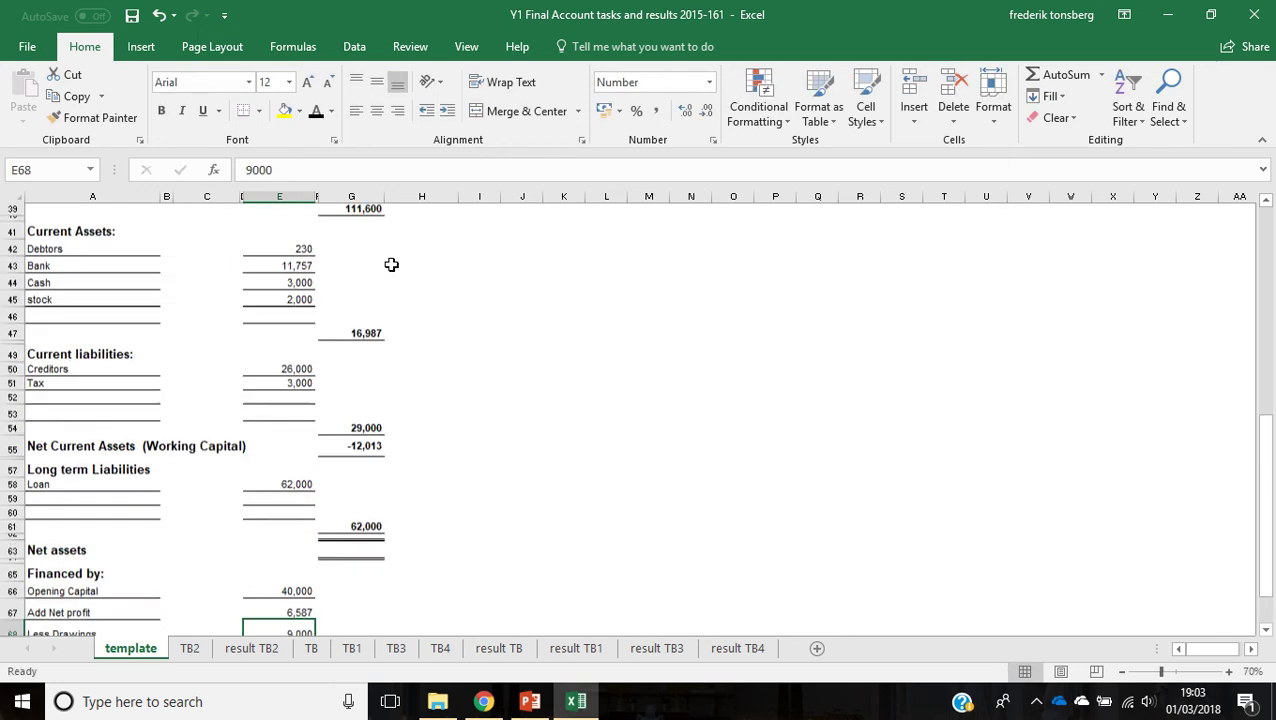
- Enter =E66+E67-E68 in G69 for closing capital of 37,587
{"action": "scroll", "coordinate": [391, 264], "scroll_direction": "down", "scroll_amount": 2}
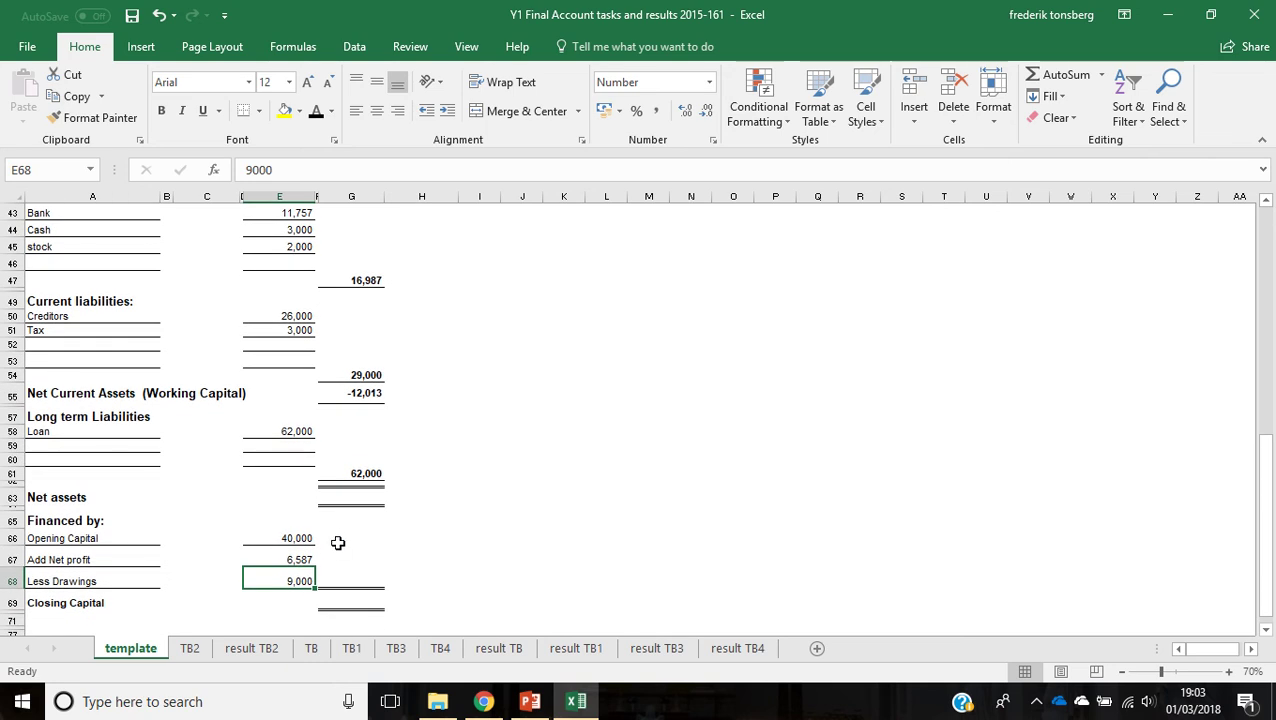
{"action": "scroll", "coordinate": [312, 547], "scroll_direction": "down", "scroll_amount": 1}
{"action": "left_click", "coordinate": [353, 554]}
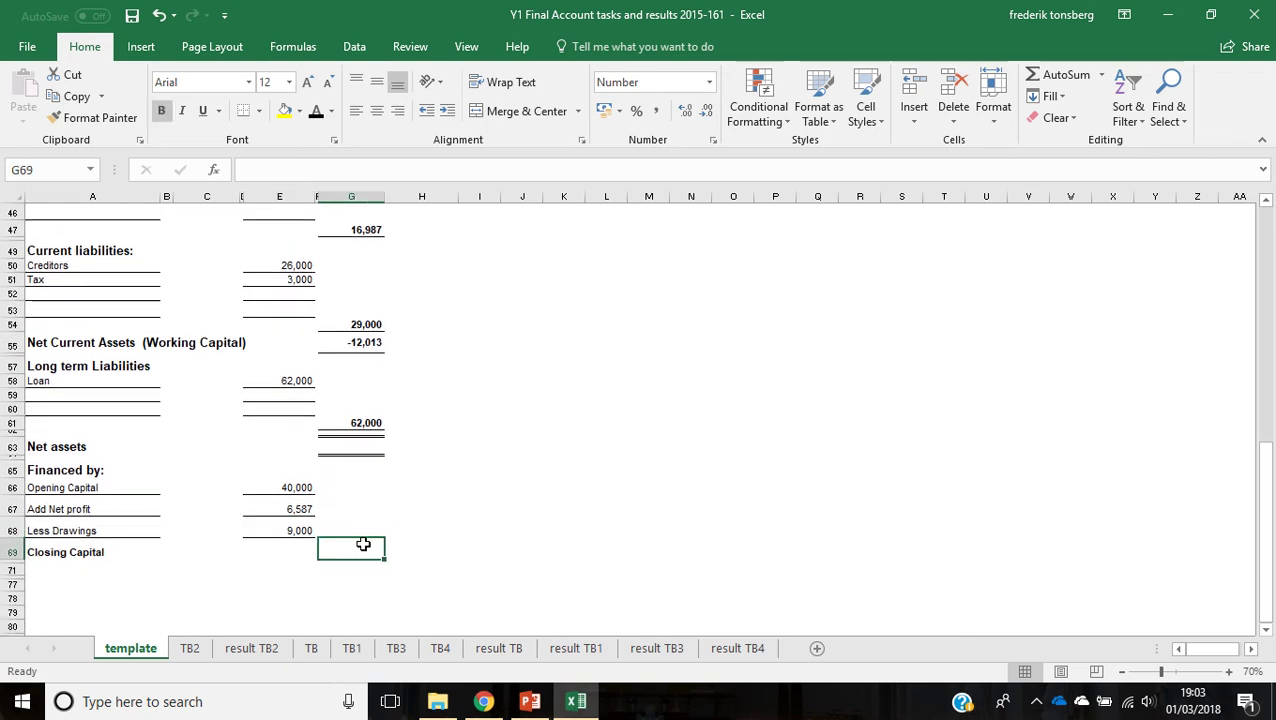
{"action": "type", "text": "="}
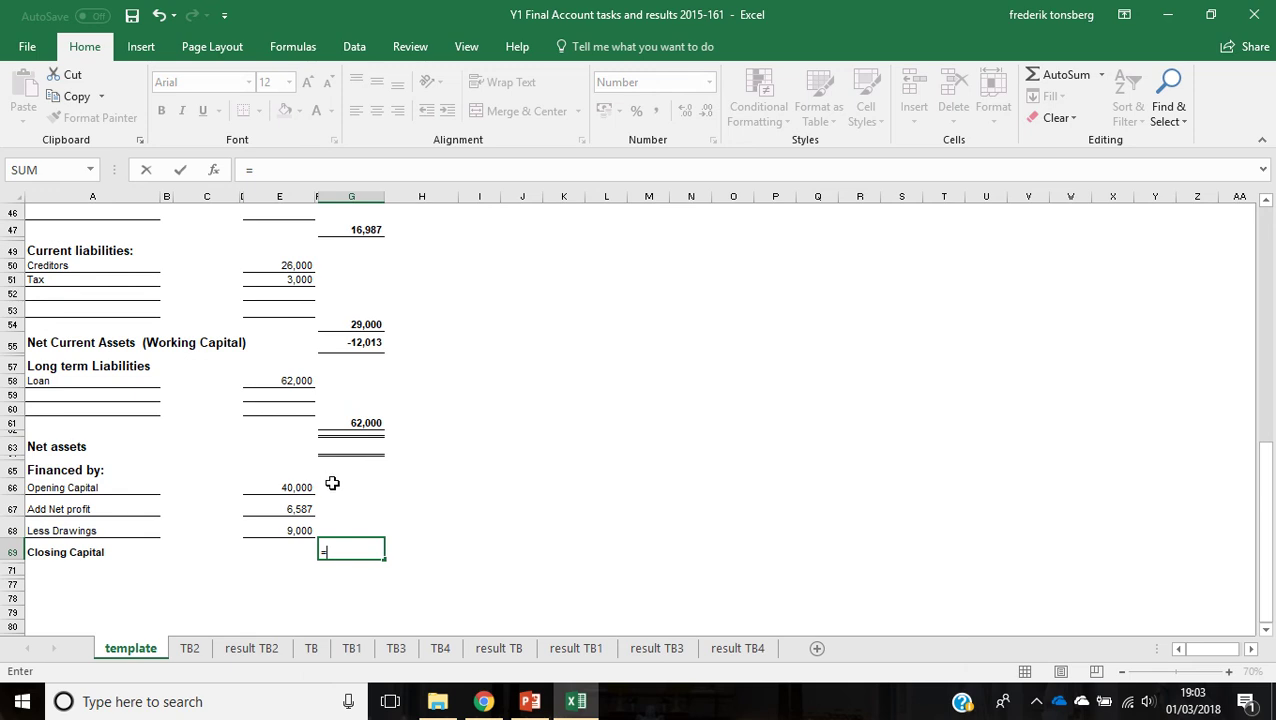
{"action": "left_click", "coordinate": [293, 487]}
{"action": "type", "text": "+"}
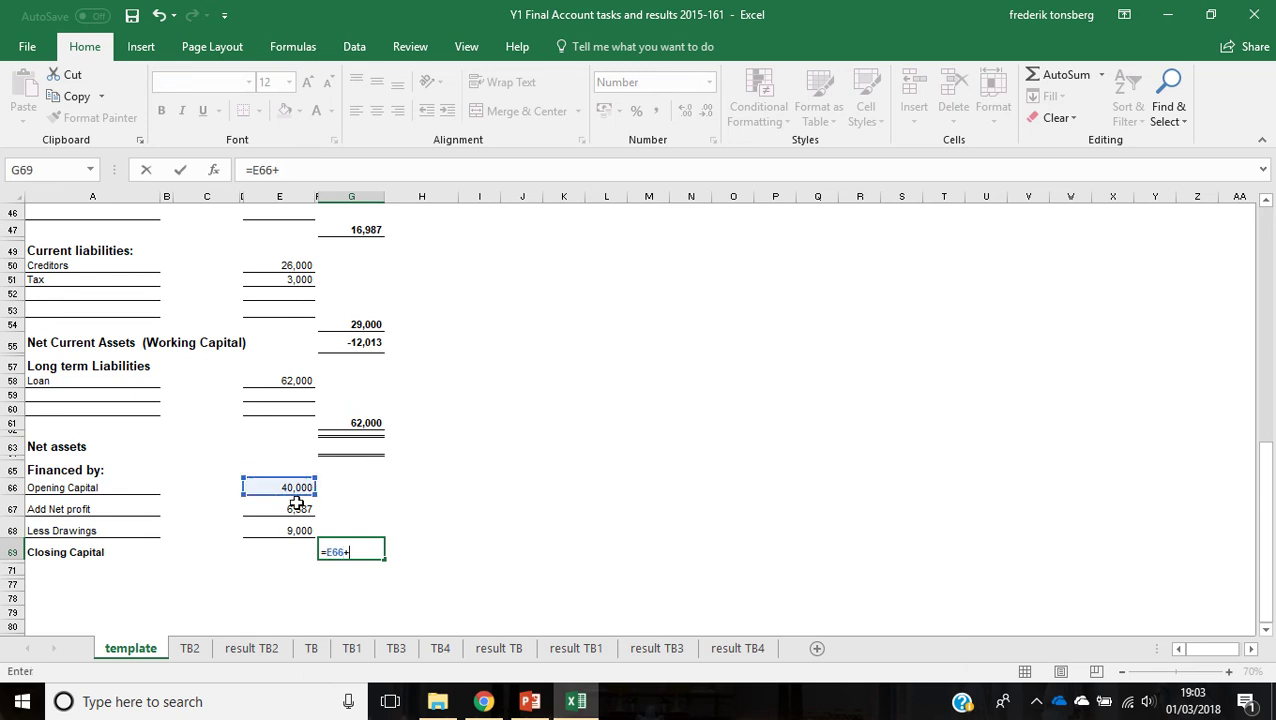
{"action": "left_click", "coordinate": [297, 506]}
{"action": "type", "text": "-"}
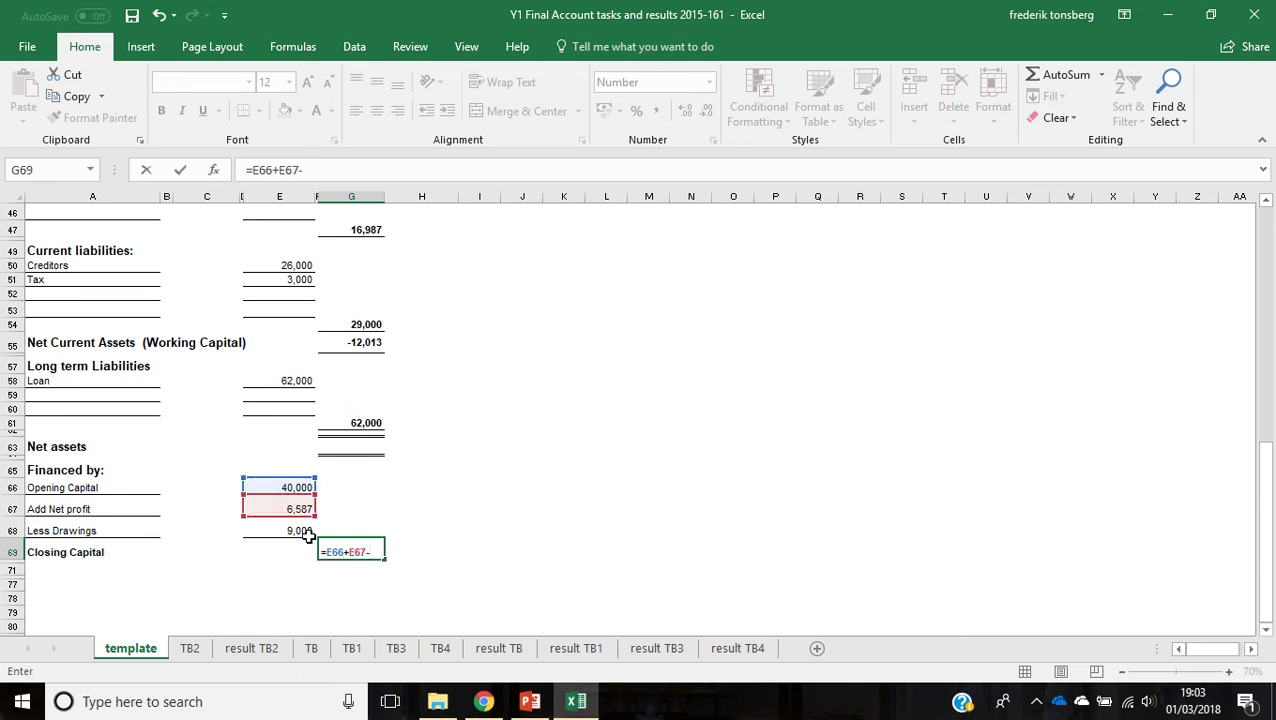
{"action": "left_click", "coordinate": [306, 532]}
{"action": "key", "text": "Return"}
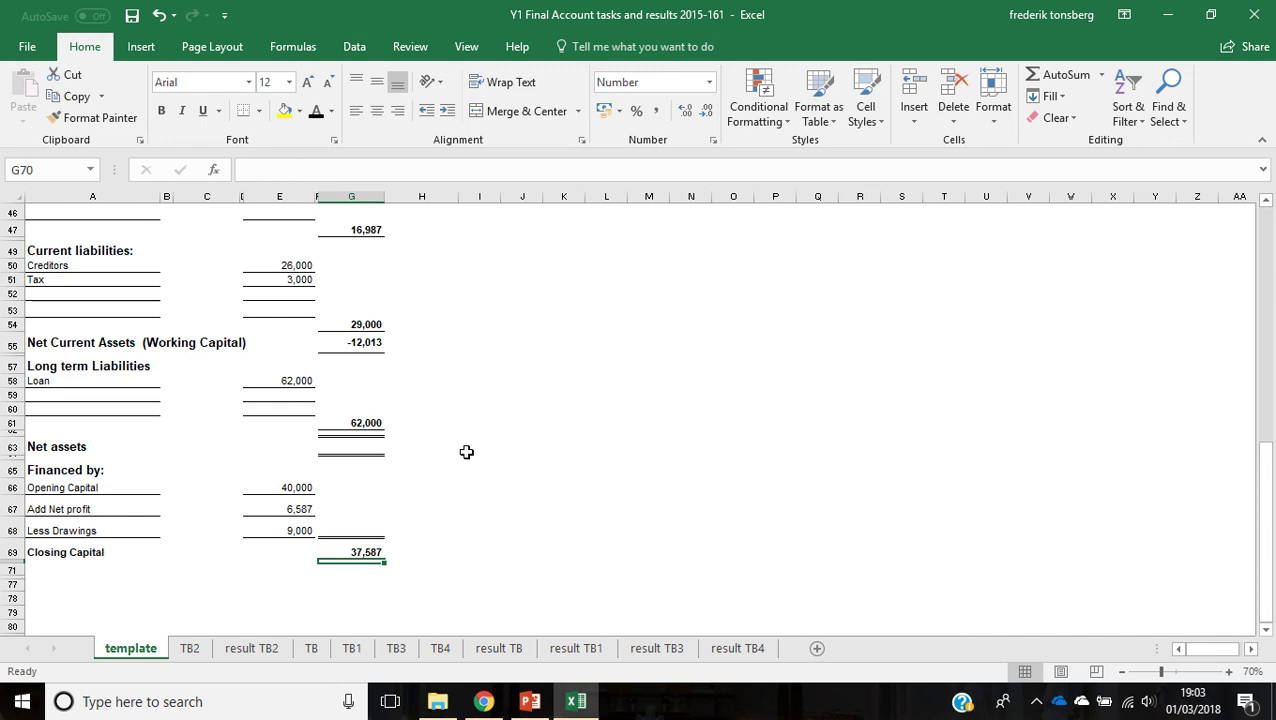
- Enter =G39+G47-G54-G61 in G63, giving net assets of 37,587
{"action": "scroll", "coordinate": [466, 452], "scroll_direction": "up", "scroll_amount": 6}
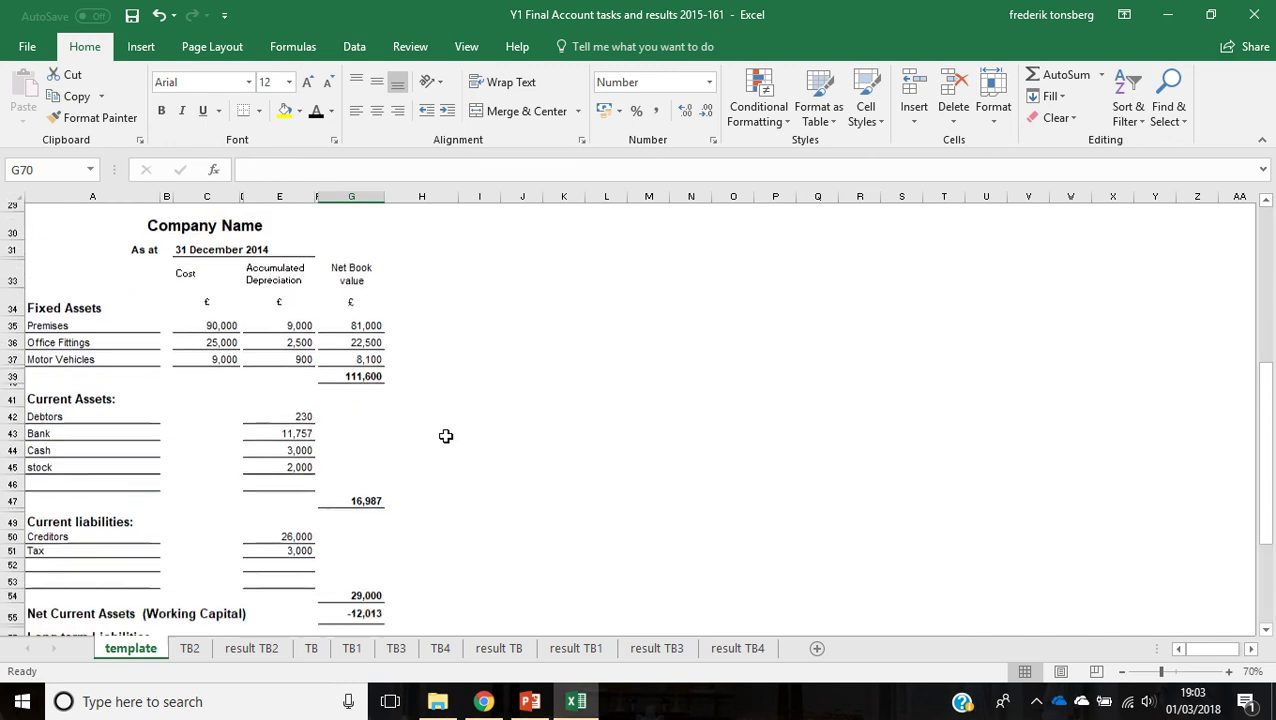
{"action": "scroll", "coordinate": [446, 436], "scroll_direction": "down", "scroll_amount": 3}
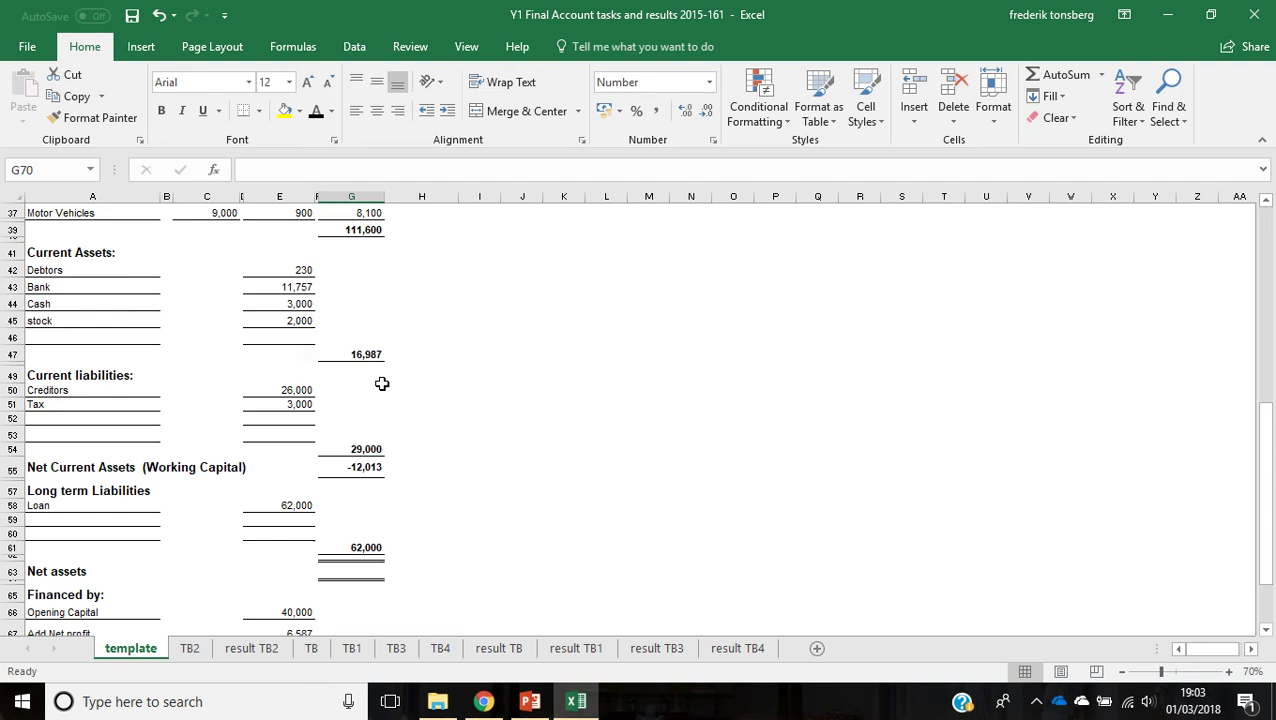
{"action": "left_click", "coordinate": [333, 570]}
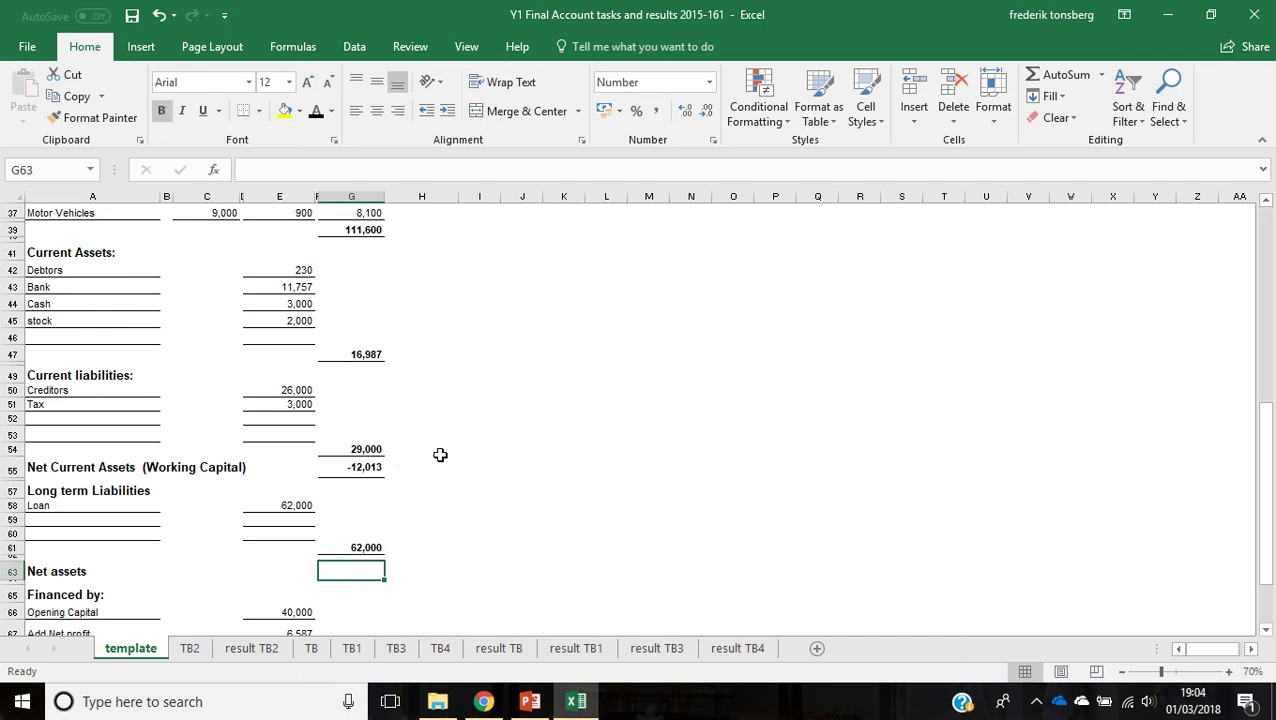
{"action": "type", "text": "="}
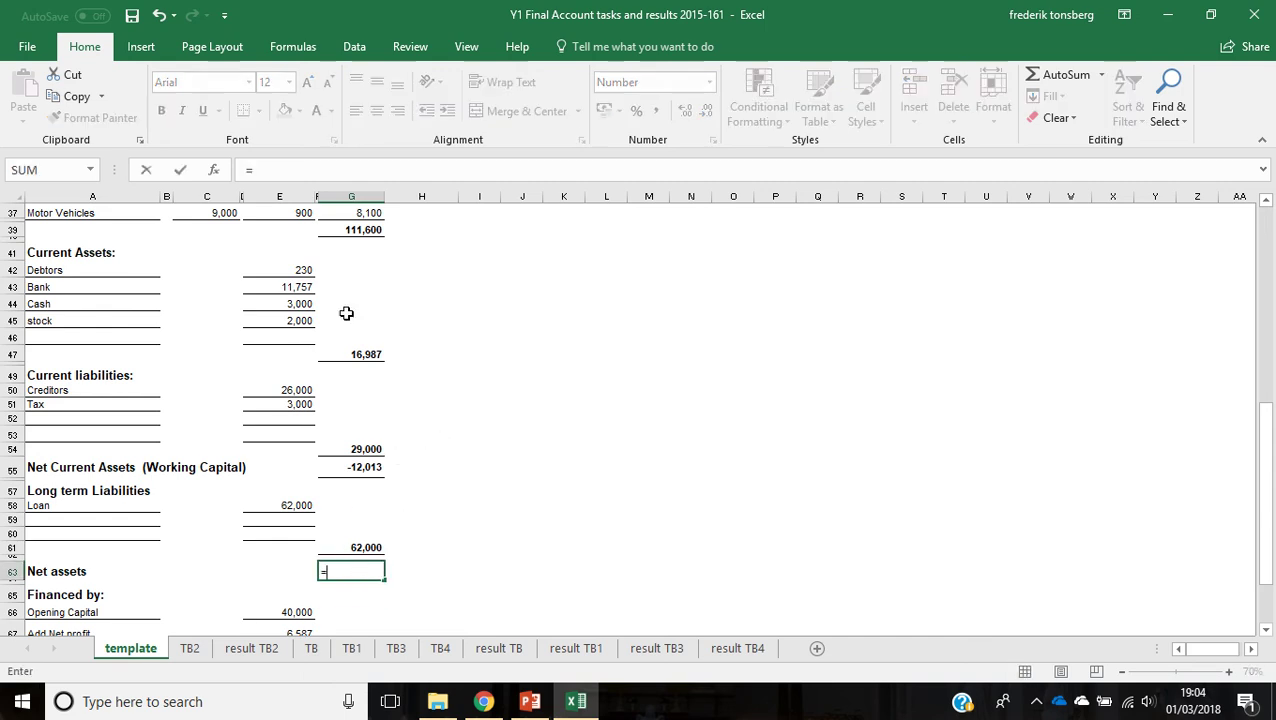
{"action": "left_click", "coordinate": [358, 231]}
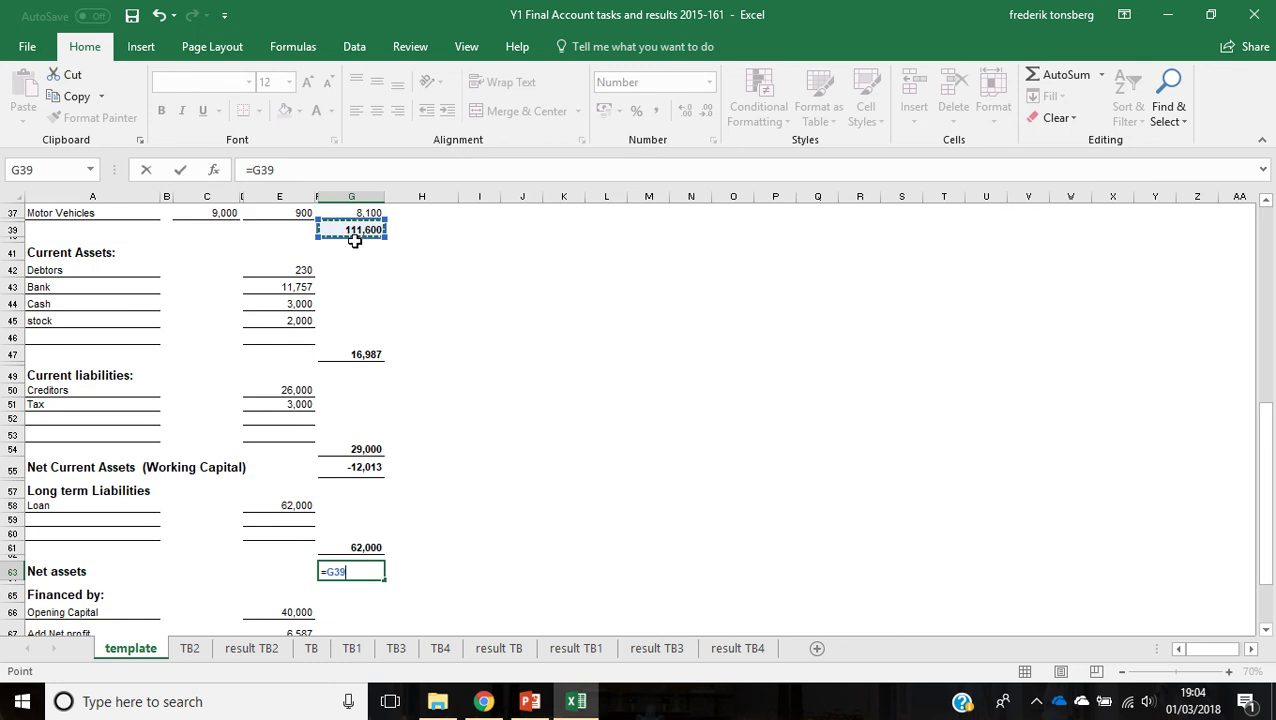
{"action": "type", "text": "+"}
{"action": "left_click", "coordinate": [361, 353]}
{"action": "type", "text": "-"}
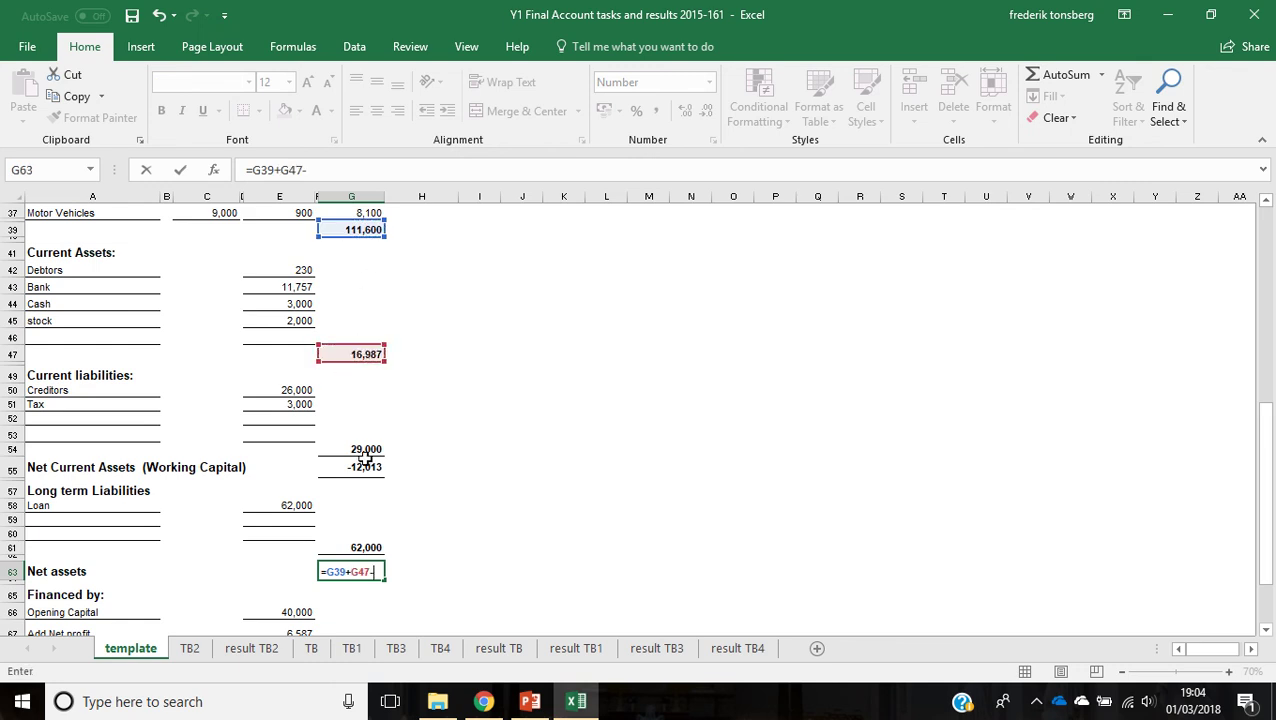
{"action": "left_click", "coordinate": [366, 449]}
{"action": "type", "text": "-"}
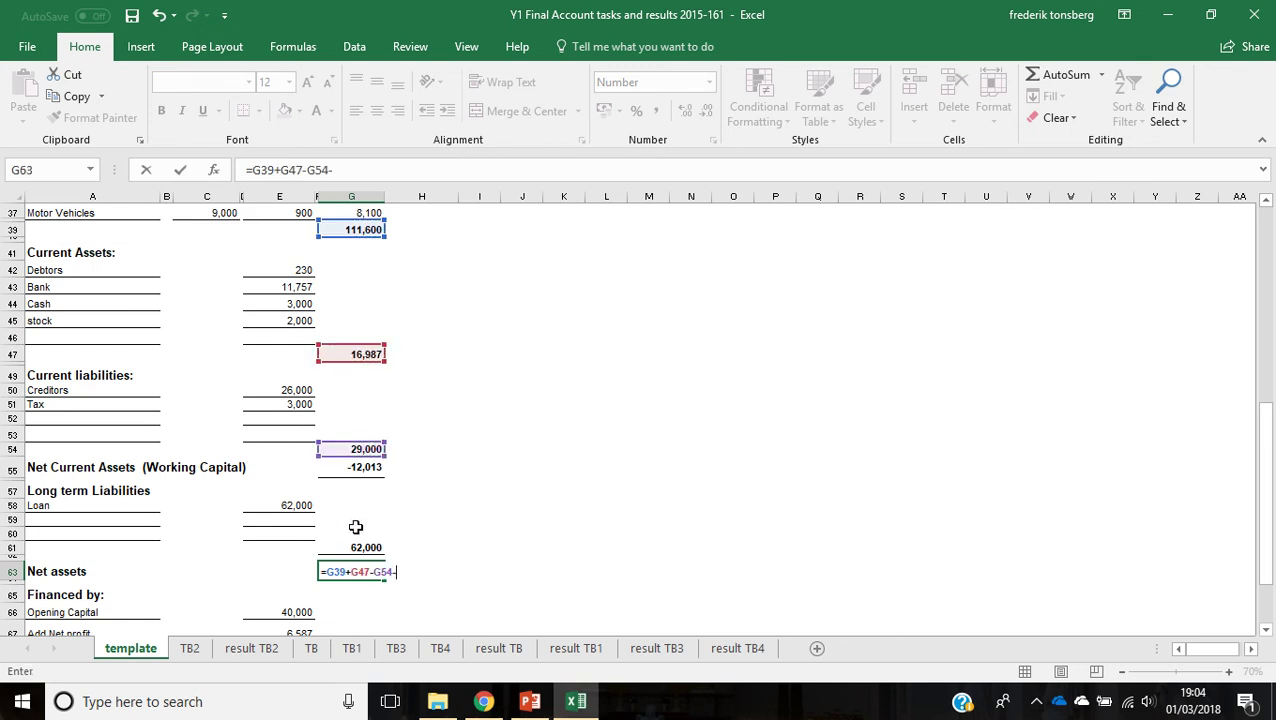
{"action": "left_click", "coordinate": [353, 532]}
{"action": "left_click", "coordinate": [360, 547]}
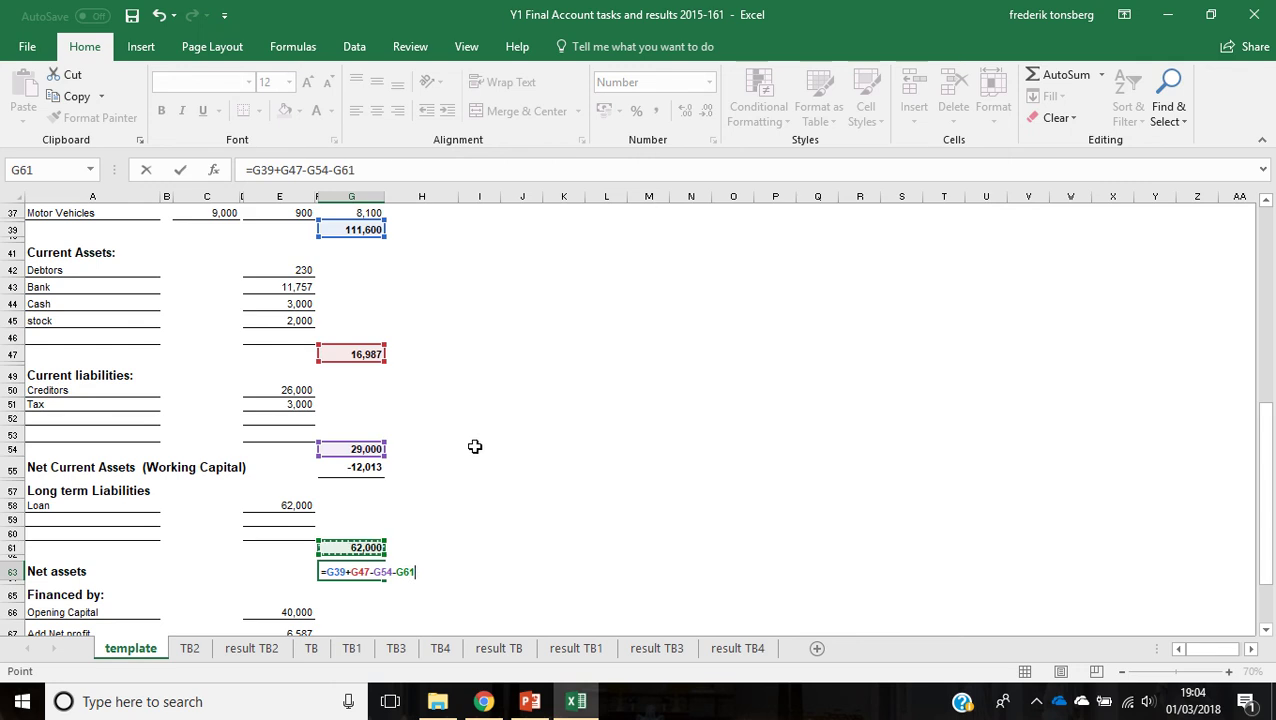
{"action": "key", "text": "Return"}
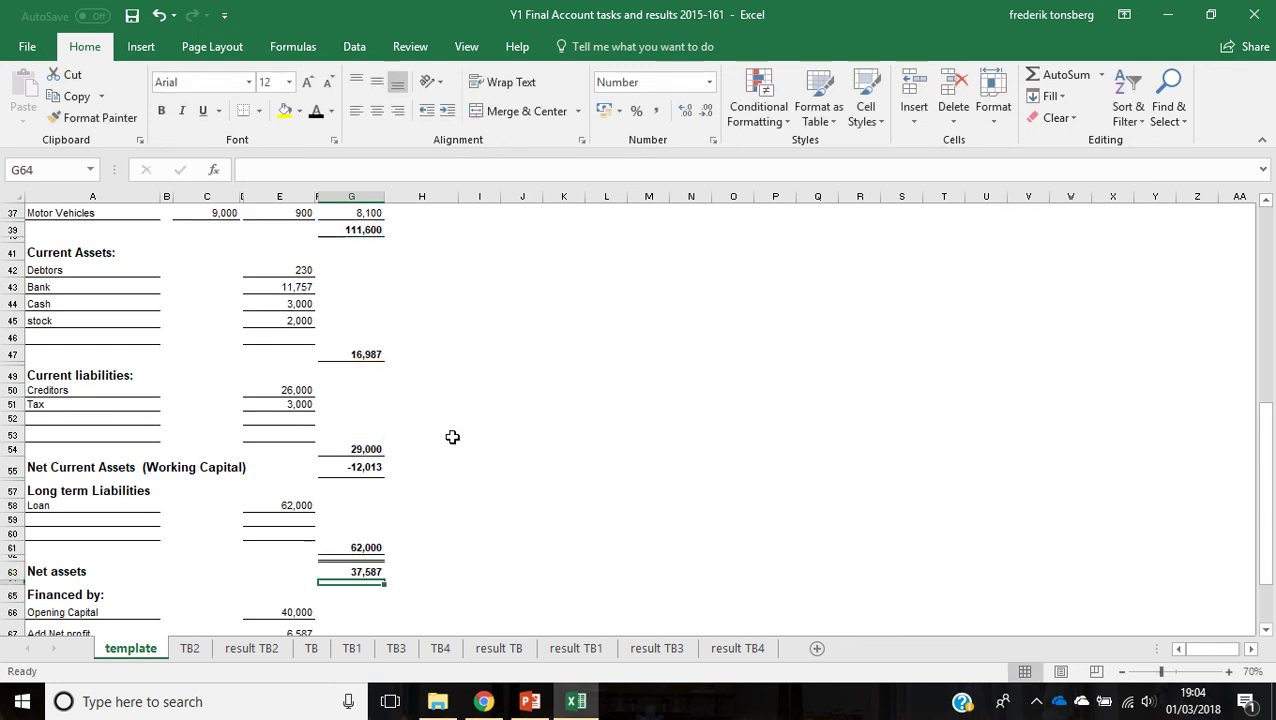
- Fill G63 and G69, both showing 37,587, with yellow
{"action": "scroll", "coordinate": [457, 433], "scroll_direction": "down", "scroll_amount": 1}
{"action": "scroll", "coordinate": [457, 433], "scroll_direction": "down", "scroll_amount": 2}
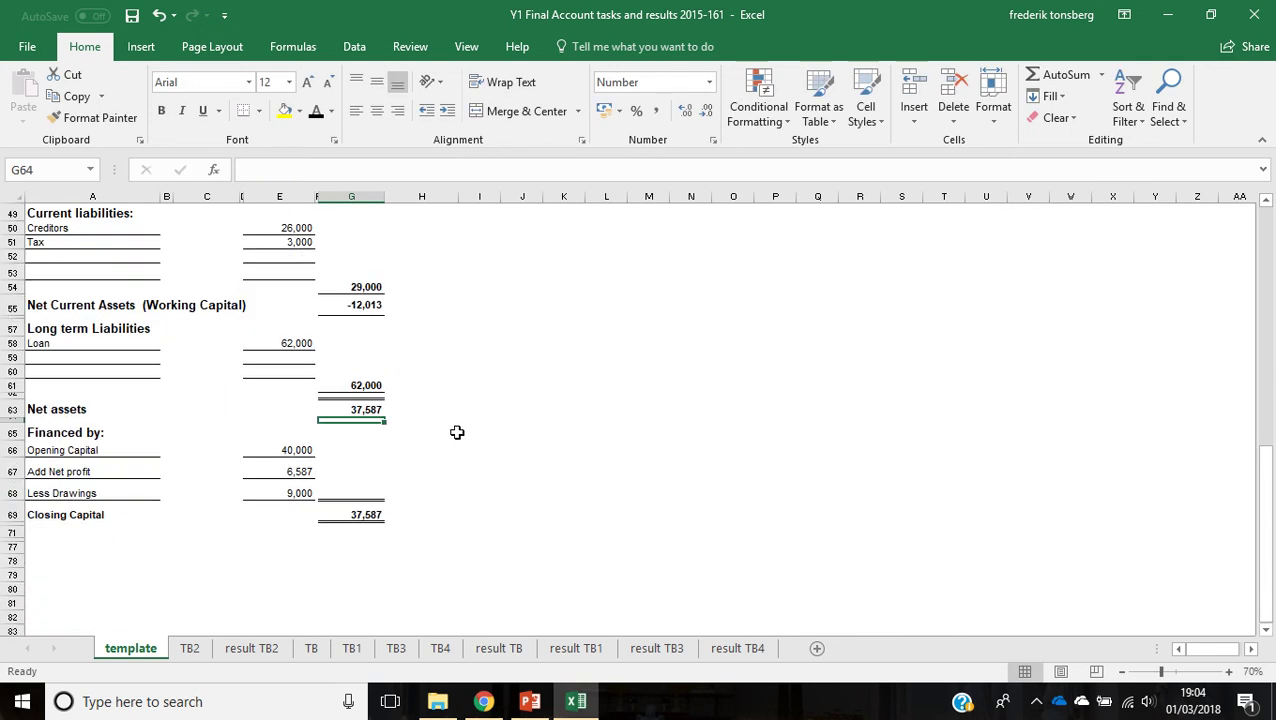
{"action": "left_click", "coordinate": [360, 409]}
{"action": "left_click", "coordinate": [360, 514], "text": "ctrl"}
{"action": "left_click", "coordinate": [288, 113]}
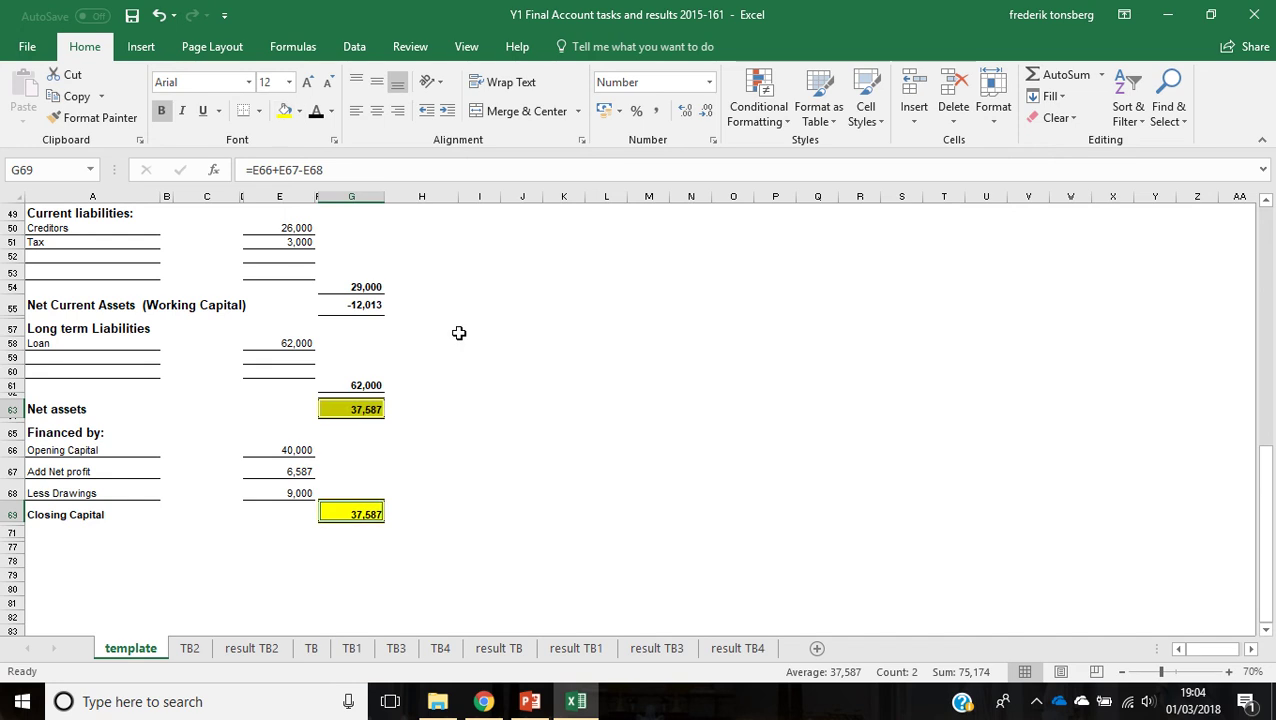
{"action": "left_click_drag", "start_coordinate": [465, 330], "coordinate": [420, 330]}
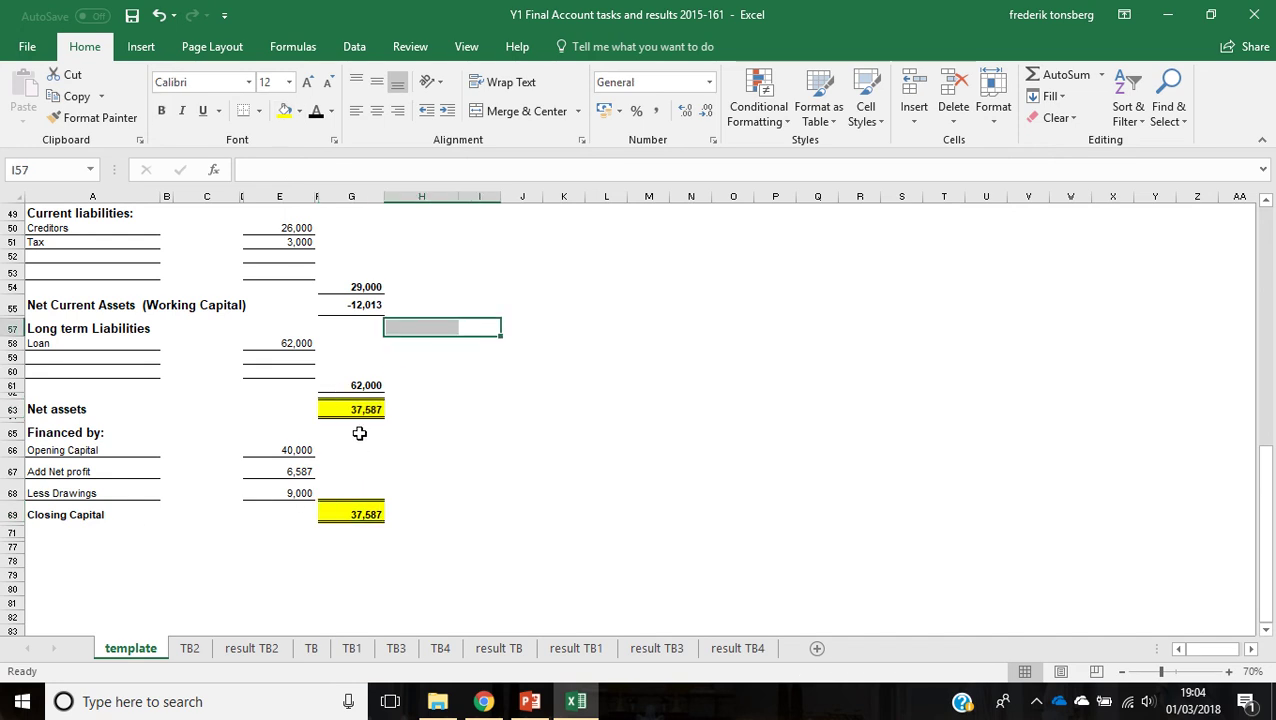